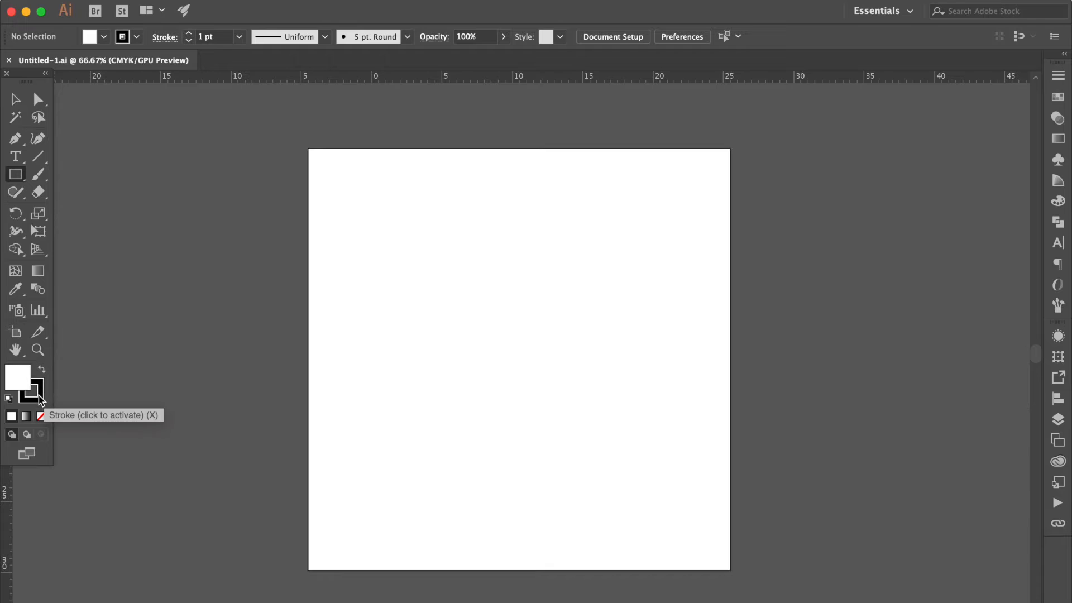
Draw a yellow square without a stroke that covers the whole artboard, and deselect it
{"action": "left_click", "coordinate": [40, 417]}
{"action": "left_click", "coordinate": [20, 375]}
{"action": "left_click", "coordinate": [1058, 96]}
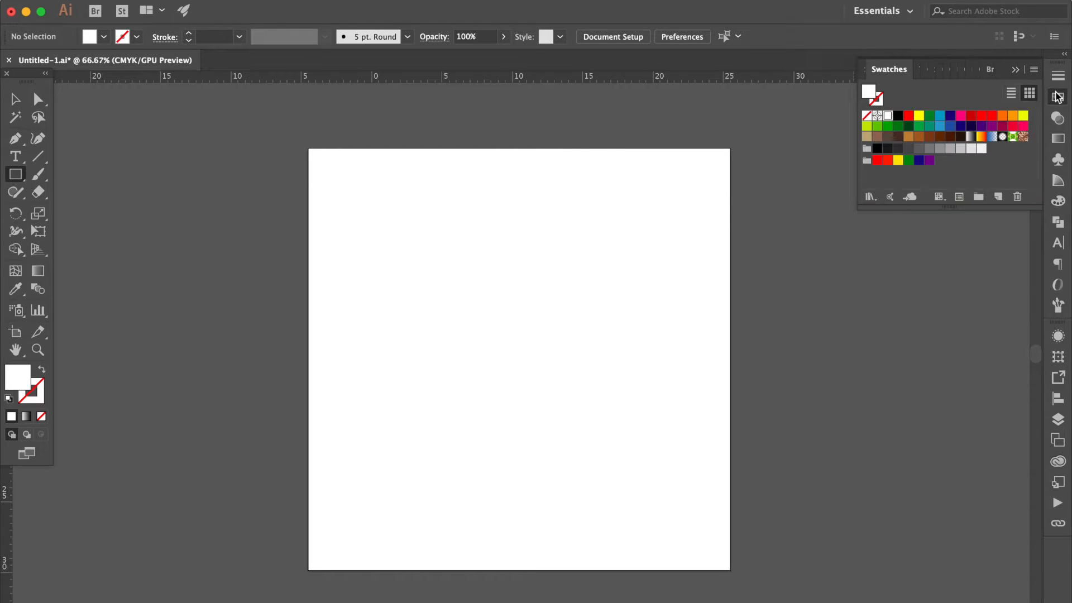
{"action": "left_click", "coordinate": [897, 160]}
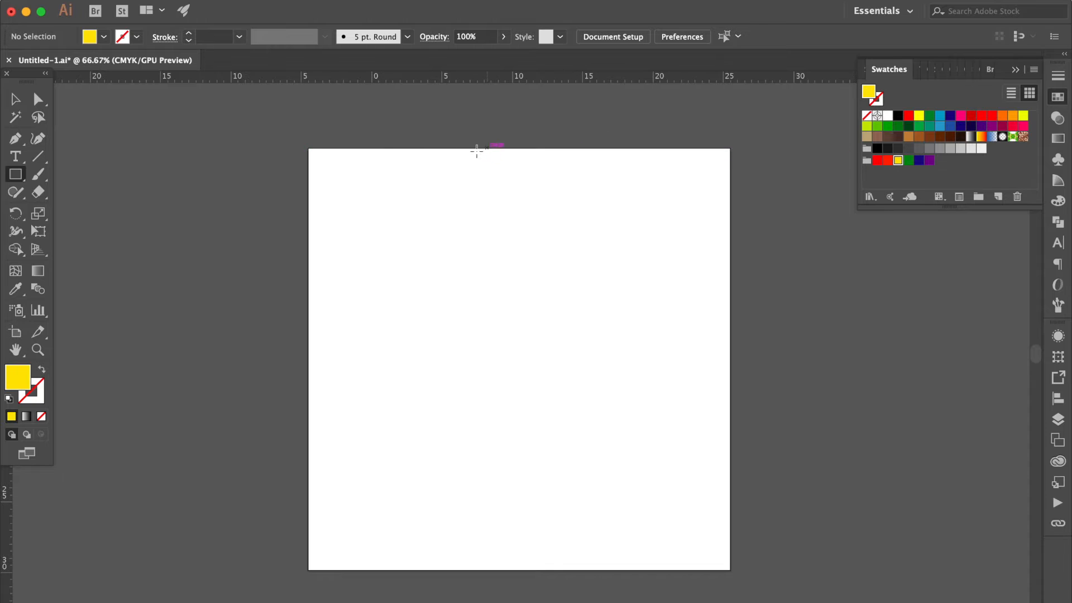
{"action": "left_click_drag", "start_coordinate": [308, 148], "coordinate": [730, 569]}
{"action": "key", "text": "super+shift+a"}
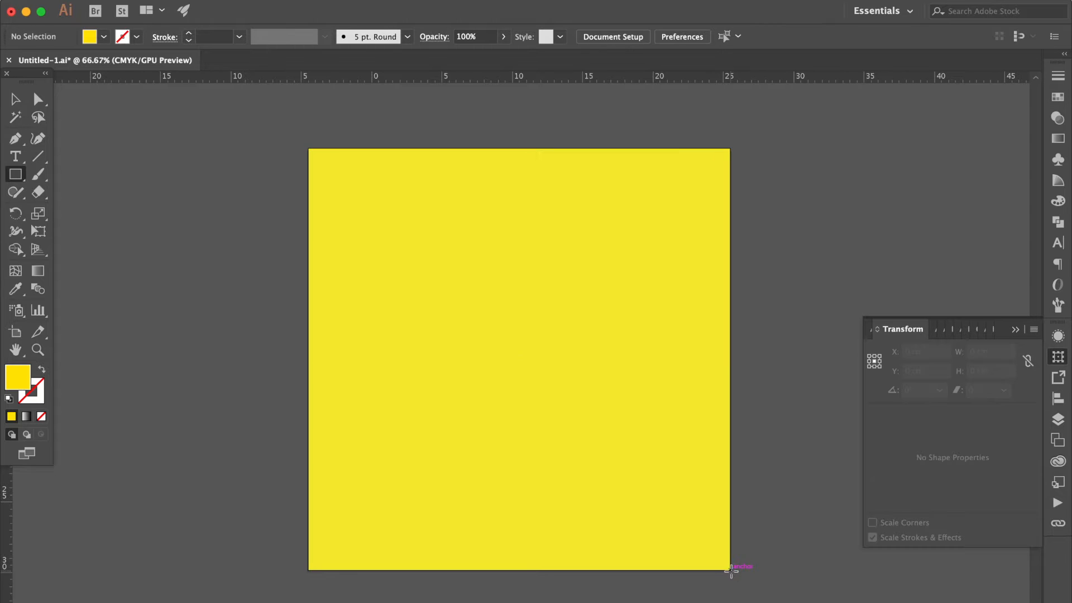
Draw a white circle about 17.14 cm across on the yellow square and place a copy outside the artboard, level with it to the left
{"action": "left_click_drag", "start_coordinate": [13, 180], "coordinate": [56, 206]}
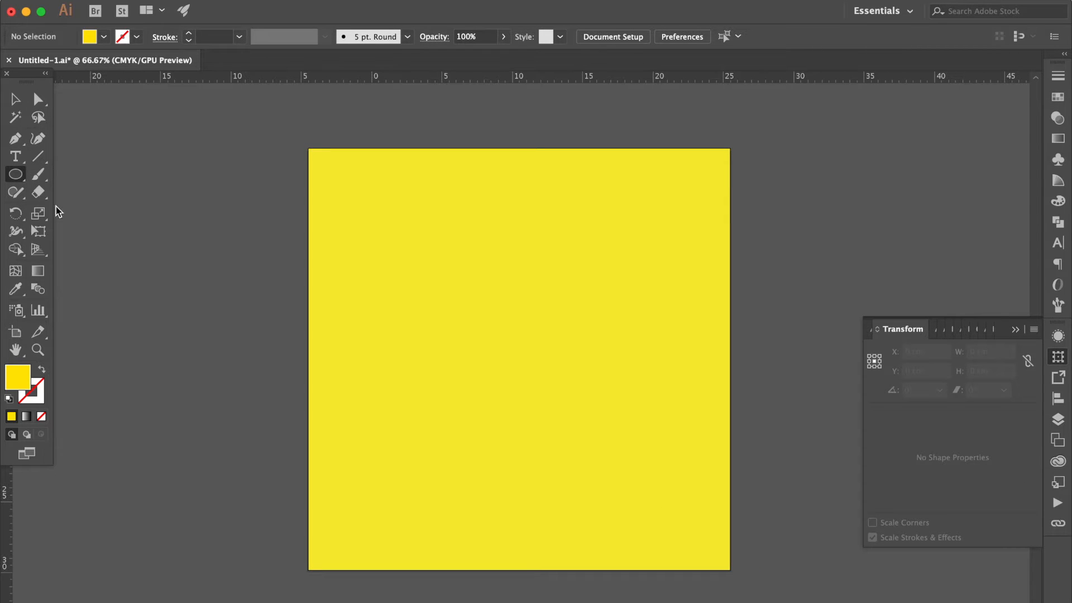
{"action": "left_click", "coordinate": [1057, 98]}
{"action": "left_click", "coordinate": [888, 116]}
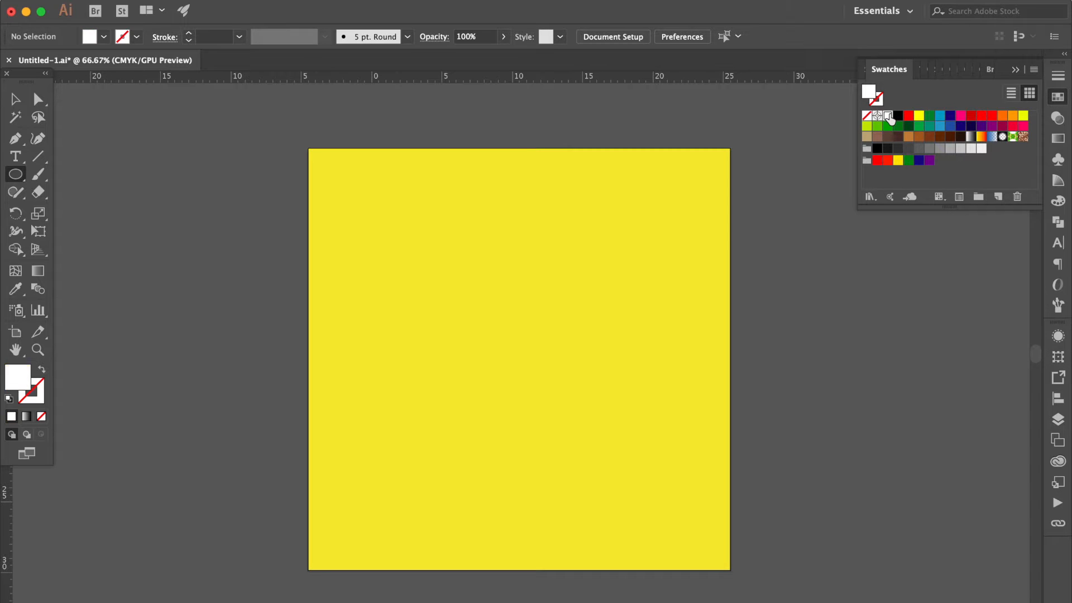
{"action": "left_click_drag", "start_coordinate": [418, 223], "coordinate": [660, 436]}
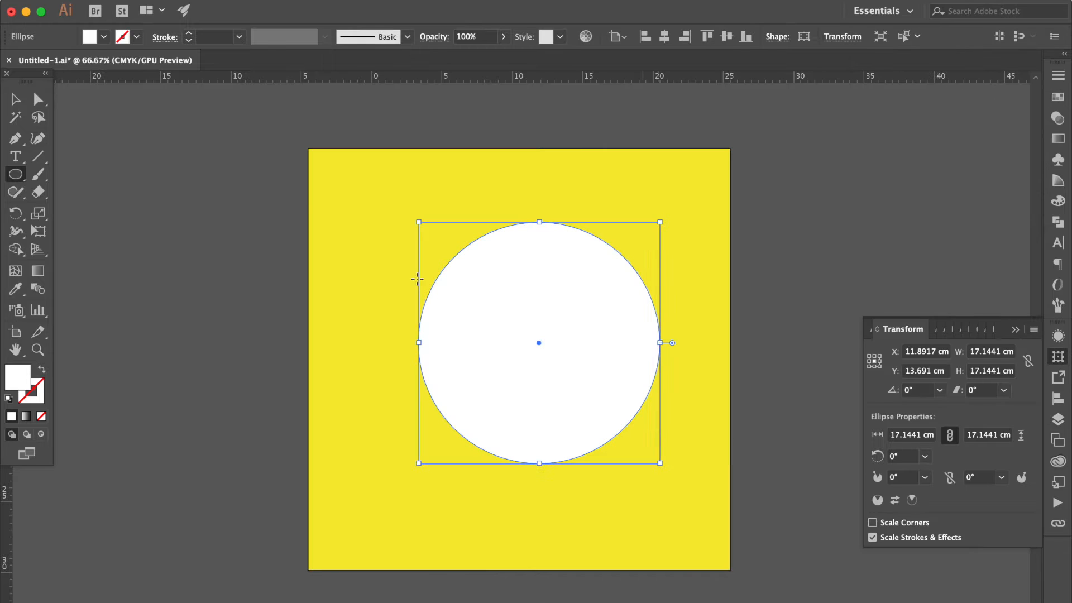
{"action": "left_click", "coordinate": [15, 100]}
{"action": "left_click_drag", "start_coordinate": [570, 309], "coordinate": [165, 301], "text": "alt"}
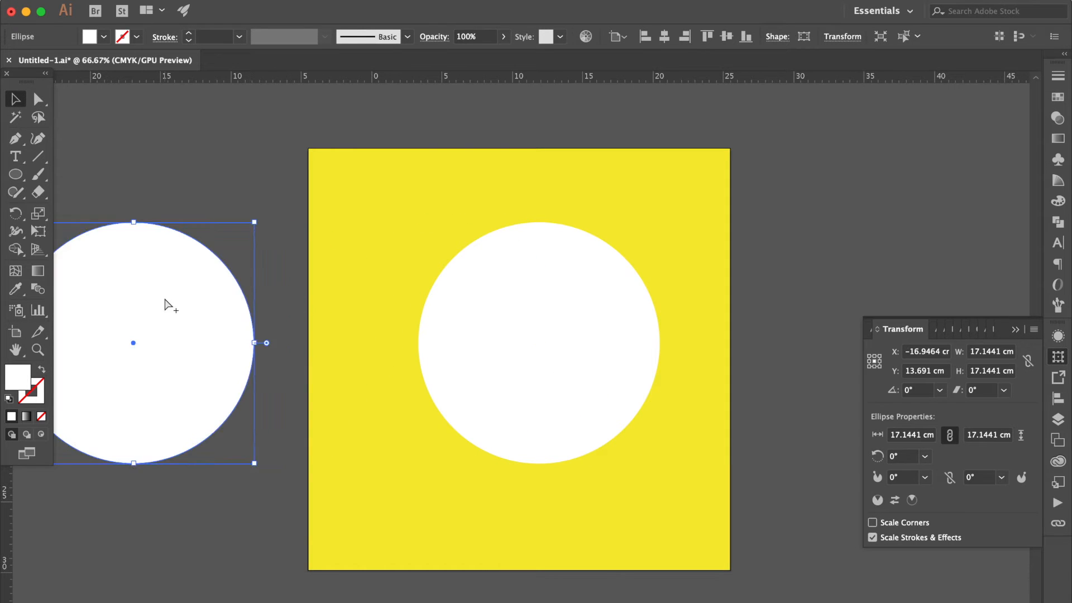
Delete the left anchor point of the circle on the artboard, leaving its right half as a semicircle
{"action": "left_click", "coordinate": [540, 333]}
{"action": "left_click", "coordinate": [38, 98]}
{"action": "left_click", "coordinate": [419, 343]}
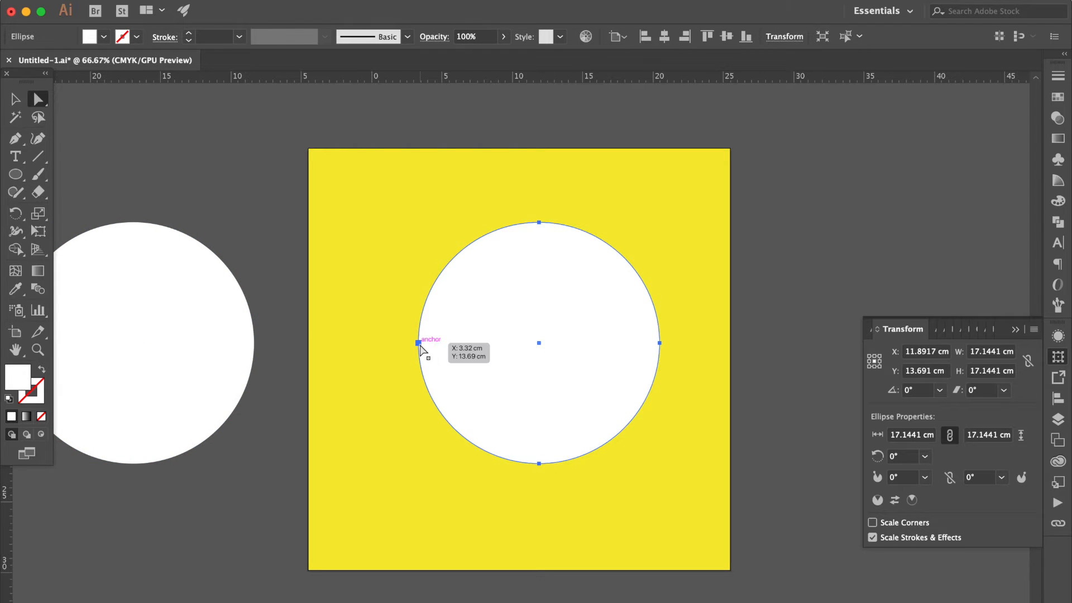
{"action": "key", "text": "Delete"}
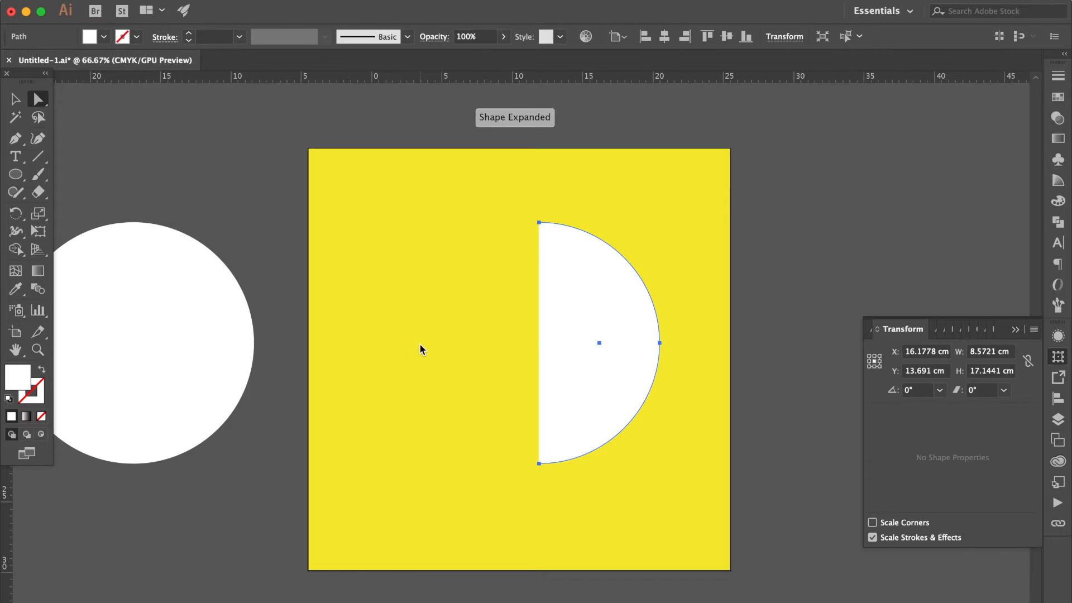
Draw a narrow white vertical rectangle about 1.38 cm wide and 10.56 cm high to the right of the artboard
{"action": "left_click", "coordinate": [17, 177]}
{"action": "left_click_drag", "start_coordinate": [17, 177], "coordinate": [79, 174]}
{"action": "scroll", "coordinate": [413, 176], "scroll_direction": "right", "scroll_amount": 3}
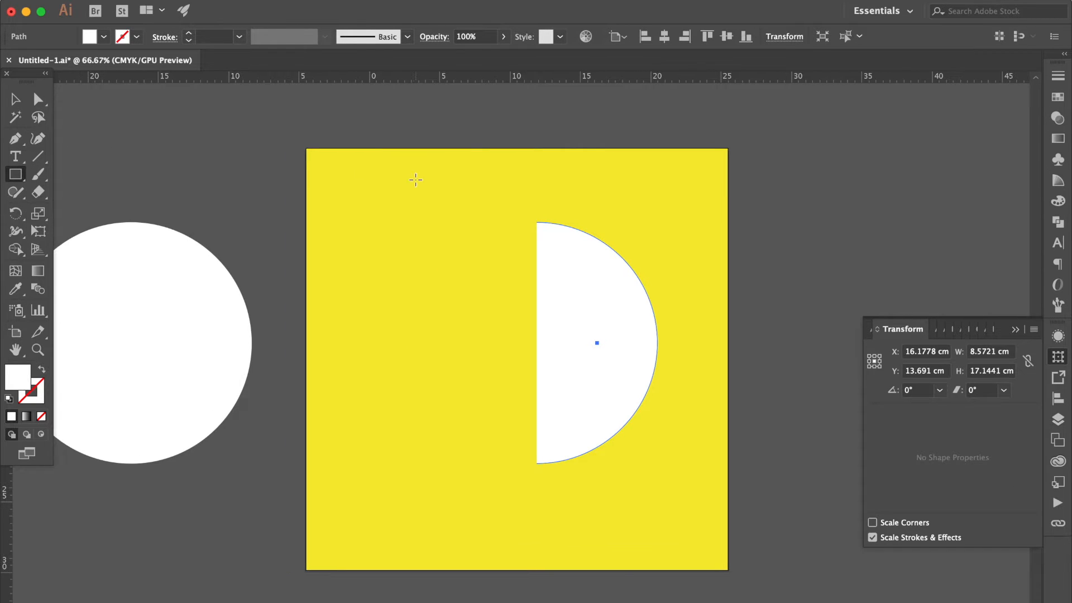
{"action": "mouse_move", "coordinate": [677, 148]}
{"action": "left_mouse_down"}
{"action": "mouse_move", "coordinate": [706, 278]}
{"action": "mouse_move", "coordinate": [698, 296]}
{"action": "left_mouse_up"}
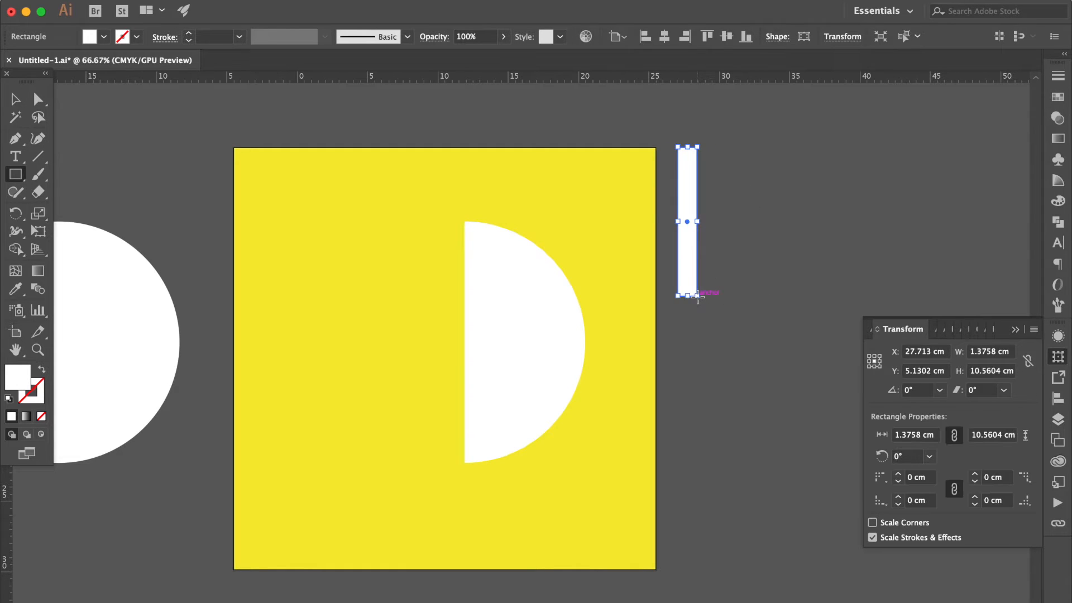
Duplicate the narrow rectangle edge to edge to the right until eight white stripes stand side by side, and deselect them
{"action": "left_click", "coordinate": [15, 100]}
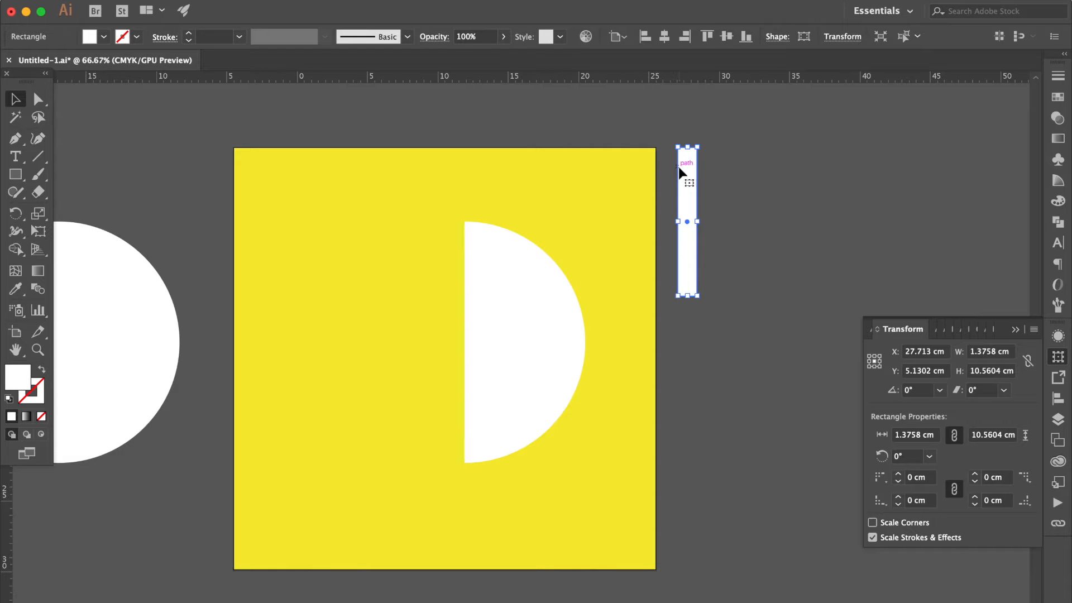
{"action": "mouse_move", "coordinate": [688, 168]}
{"action": "left_mouse_down"}
{"action": "mouse_move", "coordinate": [708, 173]}
{"action": "mouse_move", "coordinate": [699, 169]}
{"action": "left_mouse_up"}
{"action": "key", "text": "super+d"}
{"action": "key", "text": "super+d"}
{"action": "key", "text": "super+d"}
{"action": "key", "text": "super+d"}
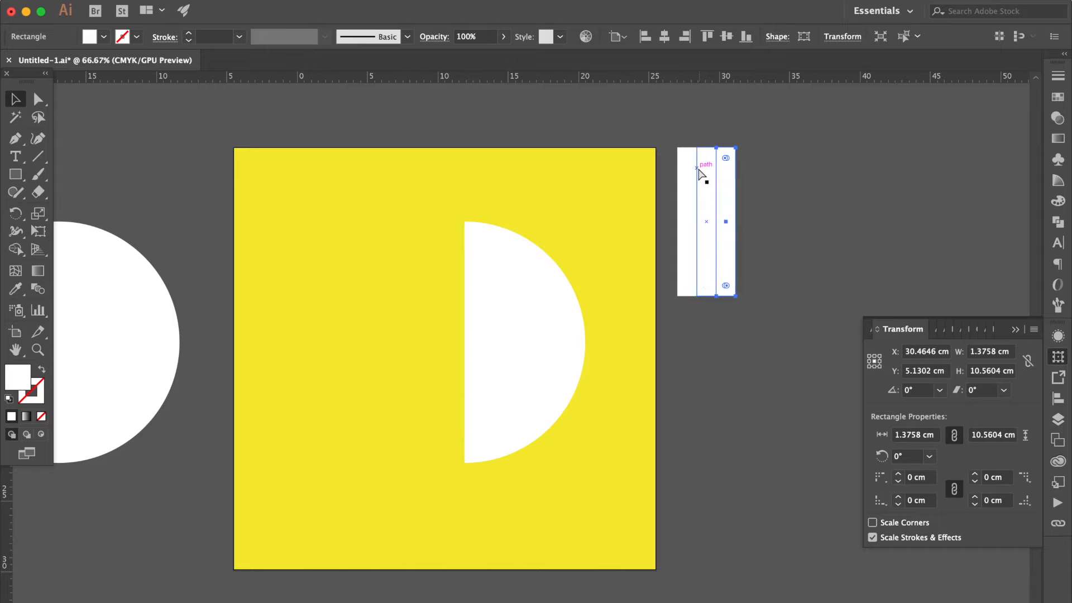
{"action": "key", "text": "super+d"}
{"action": "key", "text": "super+d"}
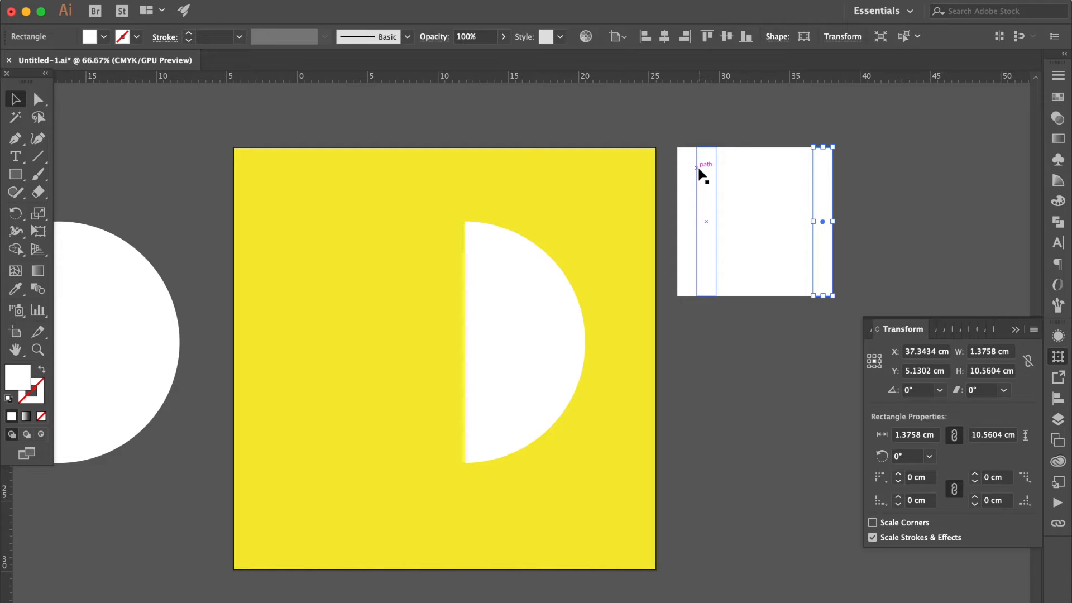
{"action": "left_click", "coordinate": [704, 140]}
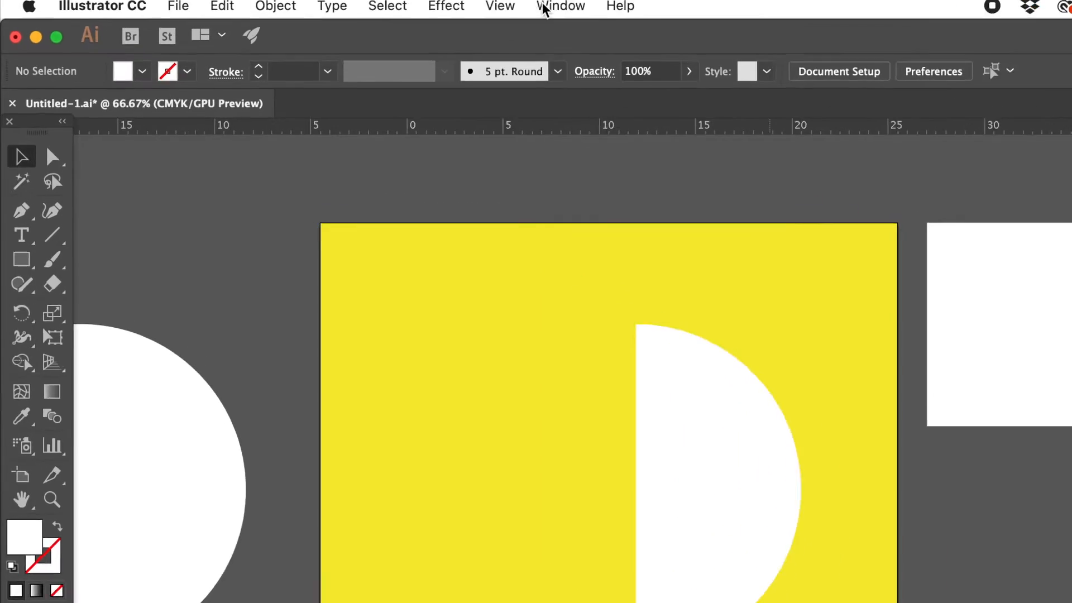
Open the PANTONE+ Pastels & Neons Coated swatch library and move it clear of the artwork
{"action": "left_click", "coordinate": [552, 7]}
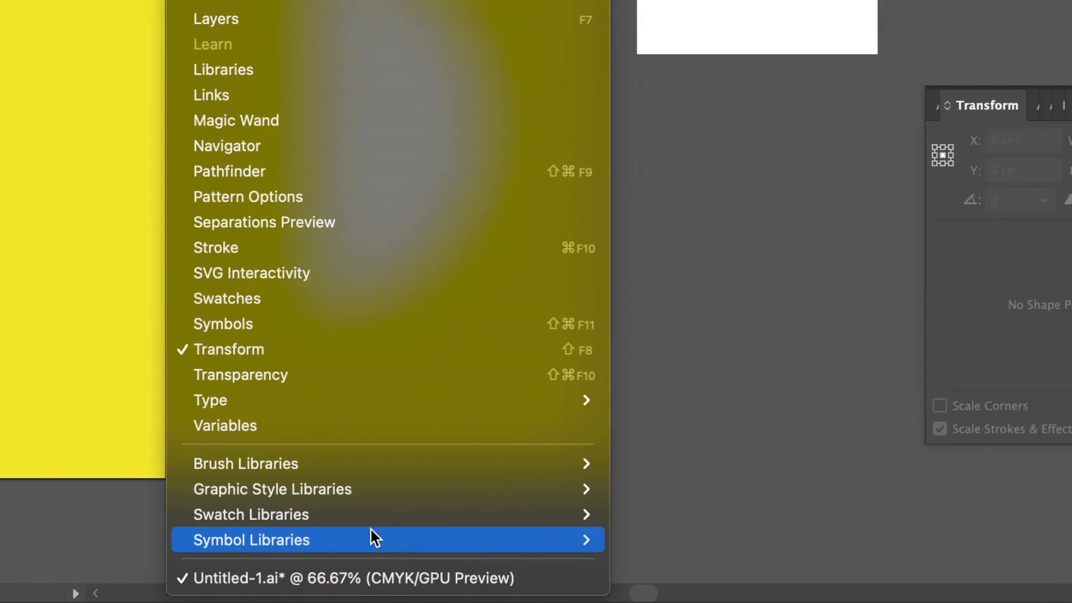
{"action": "mouse_move", "coordinate": [741, 513]}
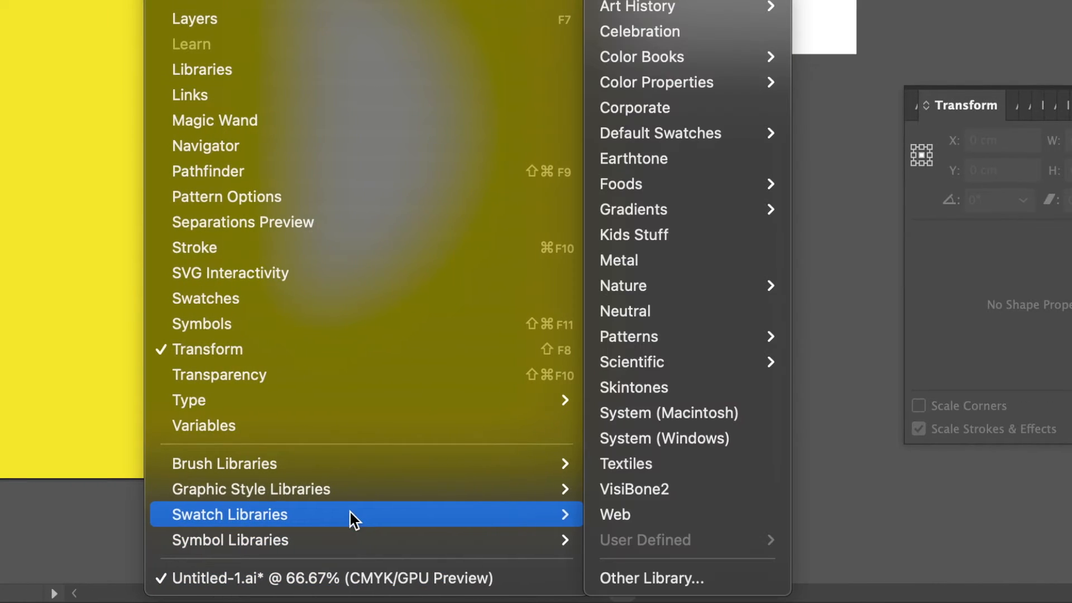
{"action": "mouse_move", "coordinate": [676, 55]}
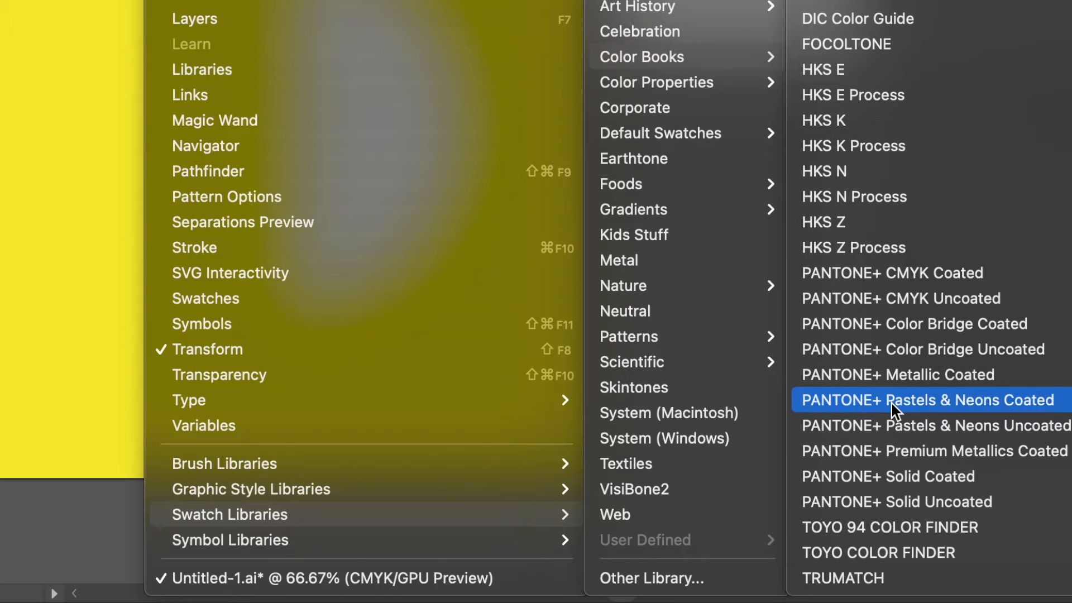
{"action": "left_click", "coordinate": [908, 404]}
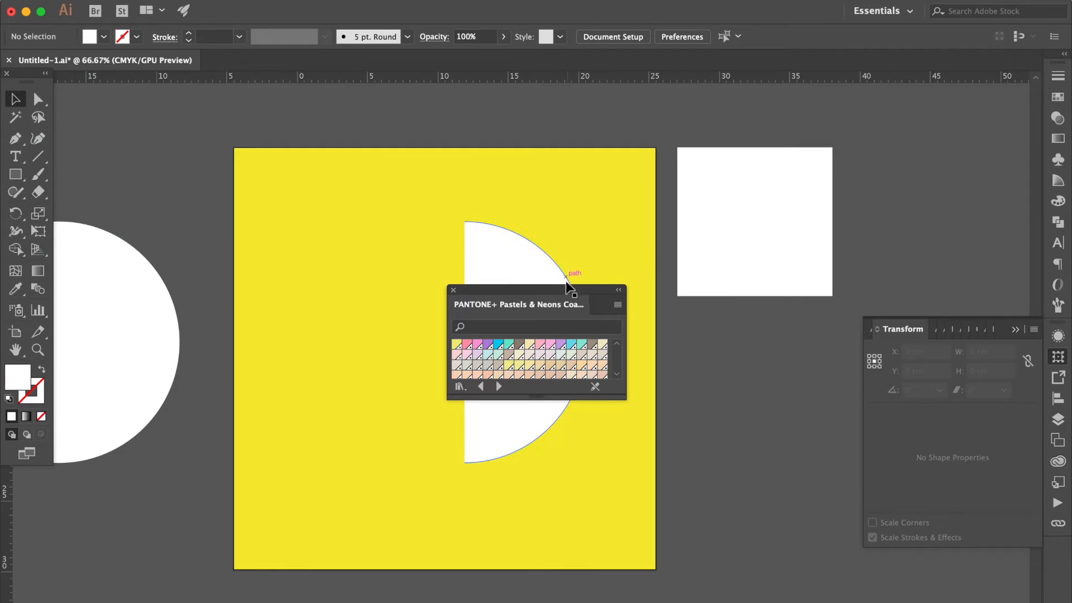
{"action": "left_click_drag", "start_coordinate": [567, 290], "coordinate": [979, 83]}
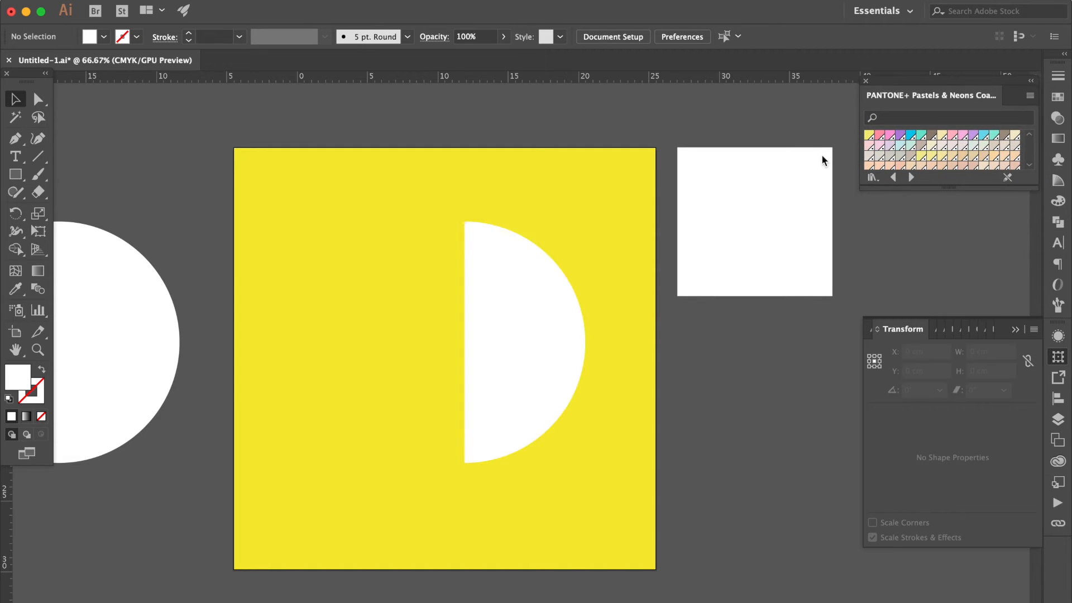
Fill the second and sixth stripes with pastel pink and the fourth and eighth stripes with pastel blue
{"action": "left_click", "coordinate": [706, 167]}
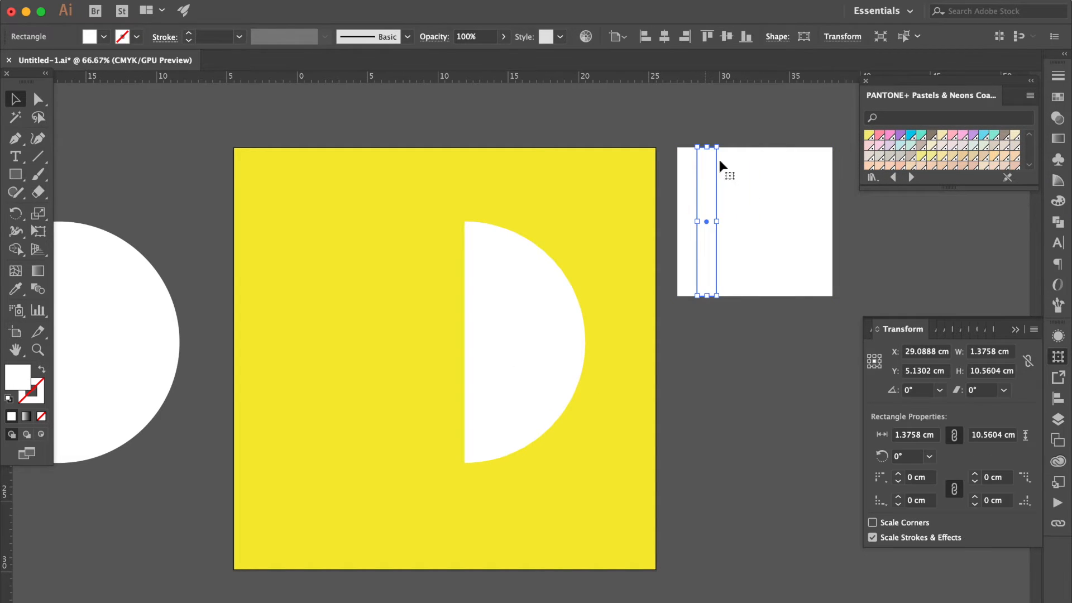
{"action": "left_click", "coordinate": [952, 137]}
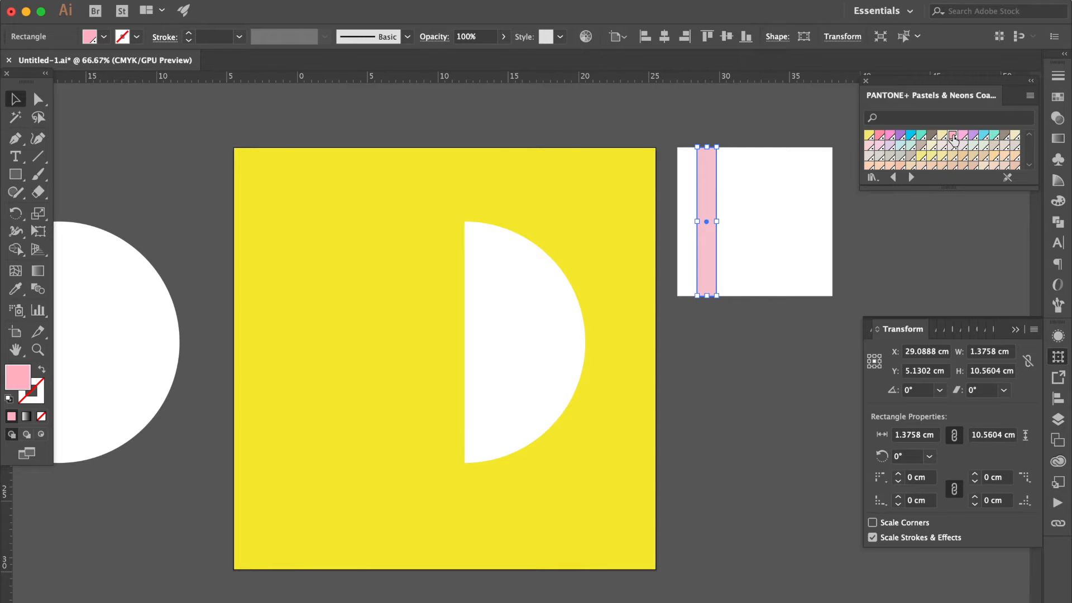
{"action": "left_click", "coordinate": [743, 178]}
{"action": "left_click", "coordinate": [984, 137]}
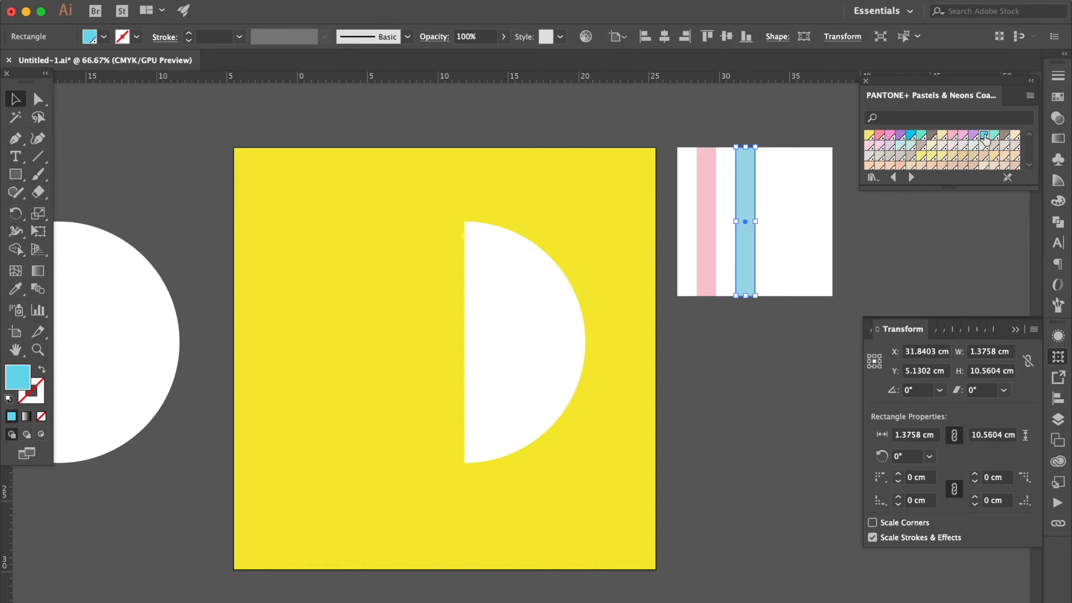
{"action": "left_click", "coordinate": [785, 164]}
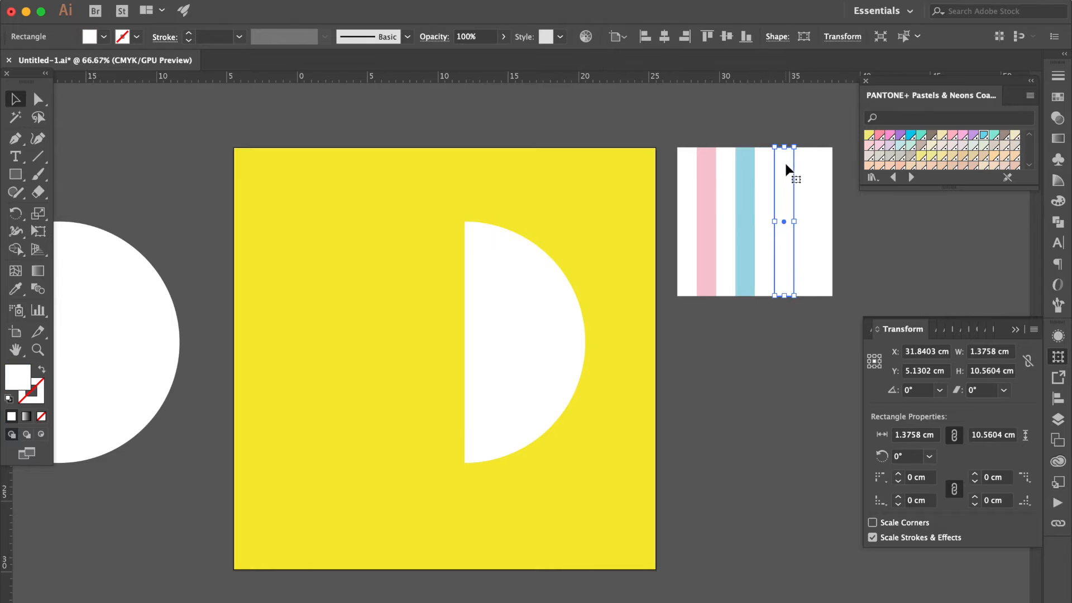
{"action": "left_click", "coordinate": [955, 139]}
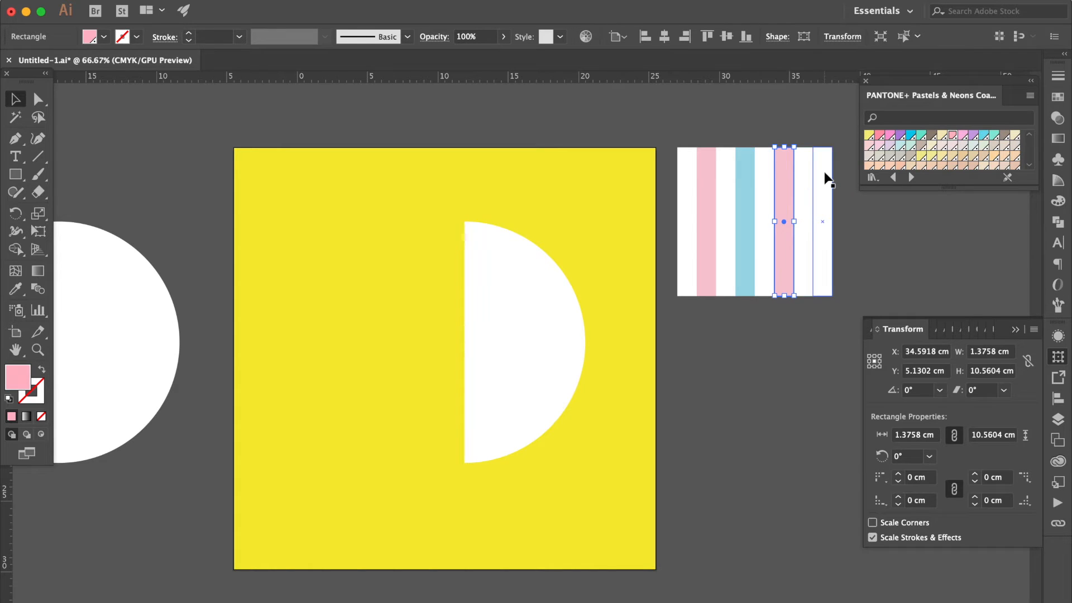
{"action": "left_click", "coordinate": [825, 174]}
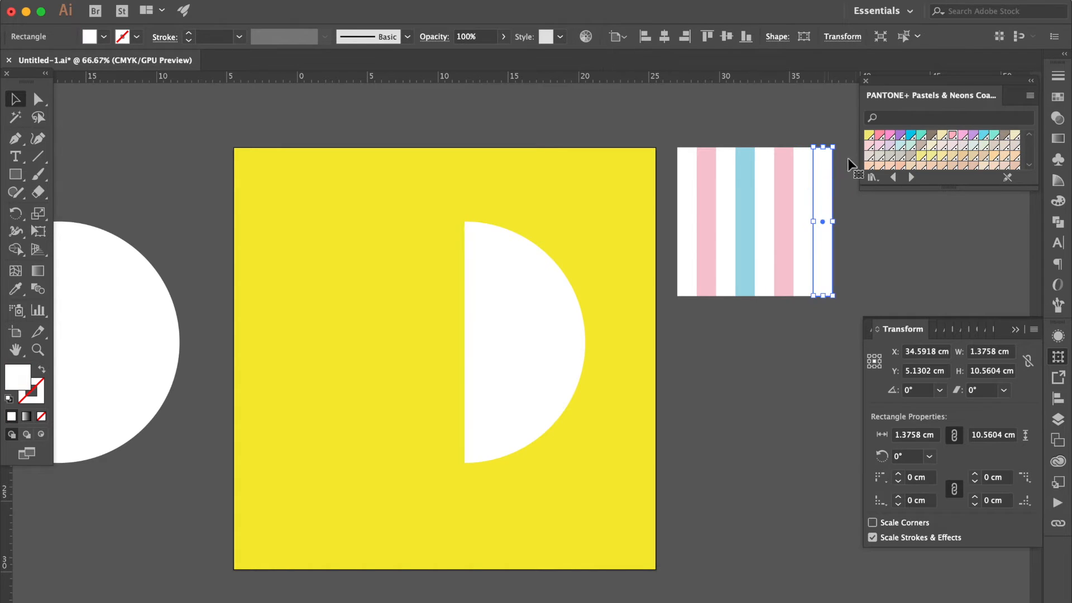
{"action": "left_click", "coordinate": [984, 136]}
Draw a rectangle about 11 cm wide and 0.98 cm high across the top of the stripes and fill it with white
{"action": "left_click", "coordinate": [17, 175]}
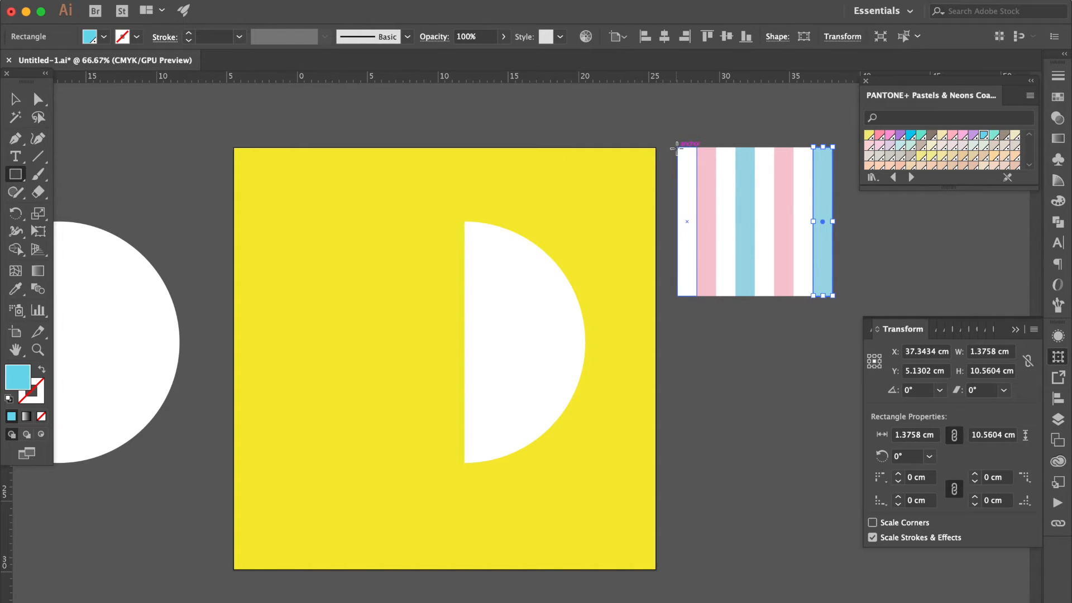
{"action": "left_click_drag", "start_coordinate": [677, 147], "coordinate": [832, 162]}
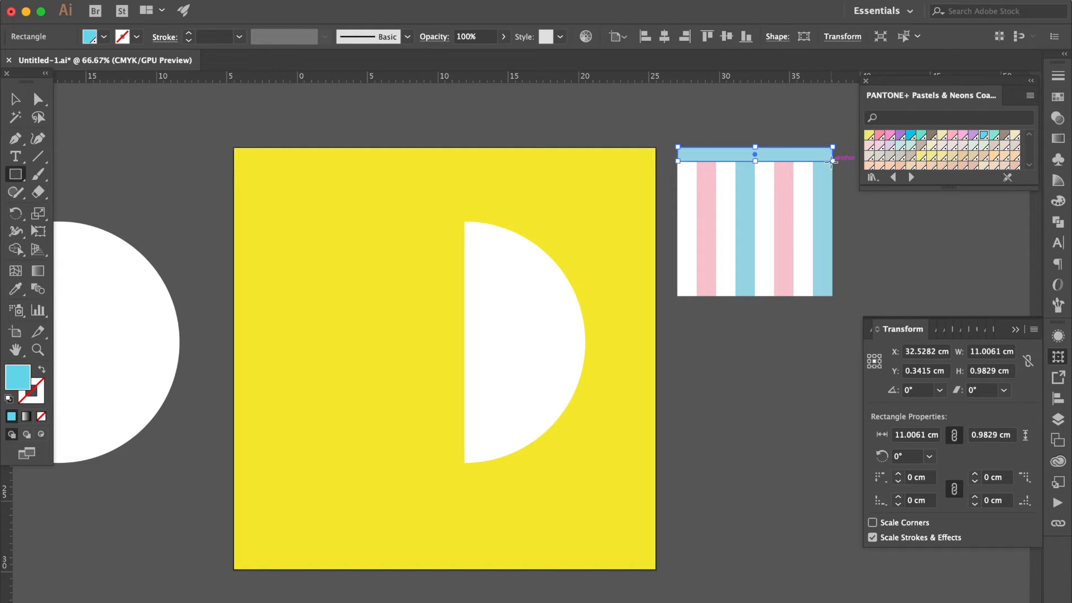
{"action": "left_click", "coordinate": [1057, 103]}
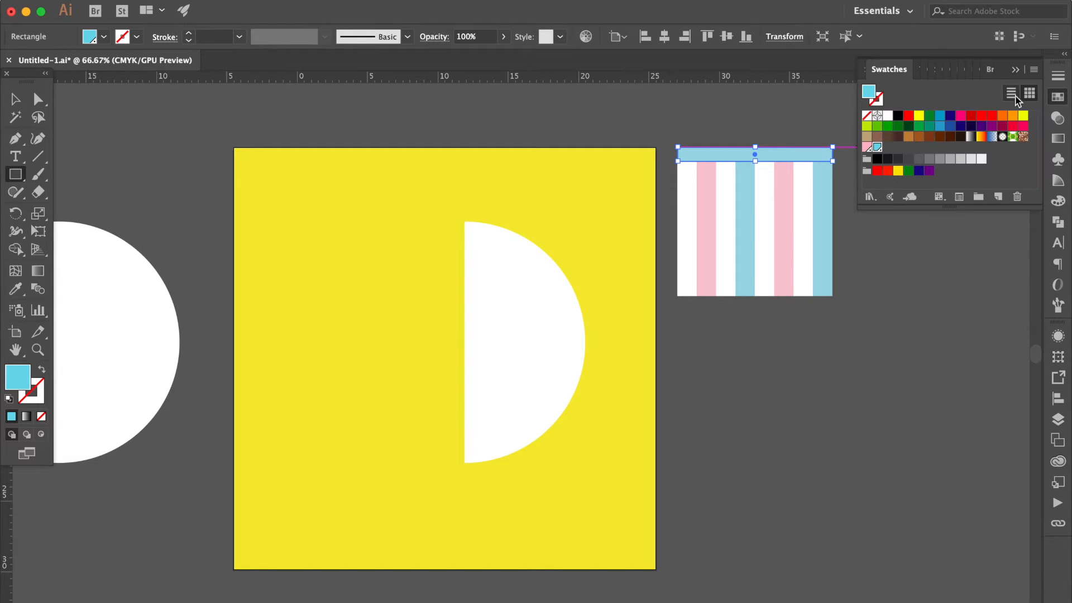
{"action": "left_click", "coordinate": [889, 117]}
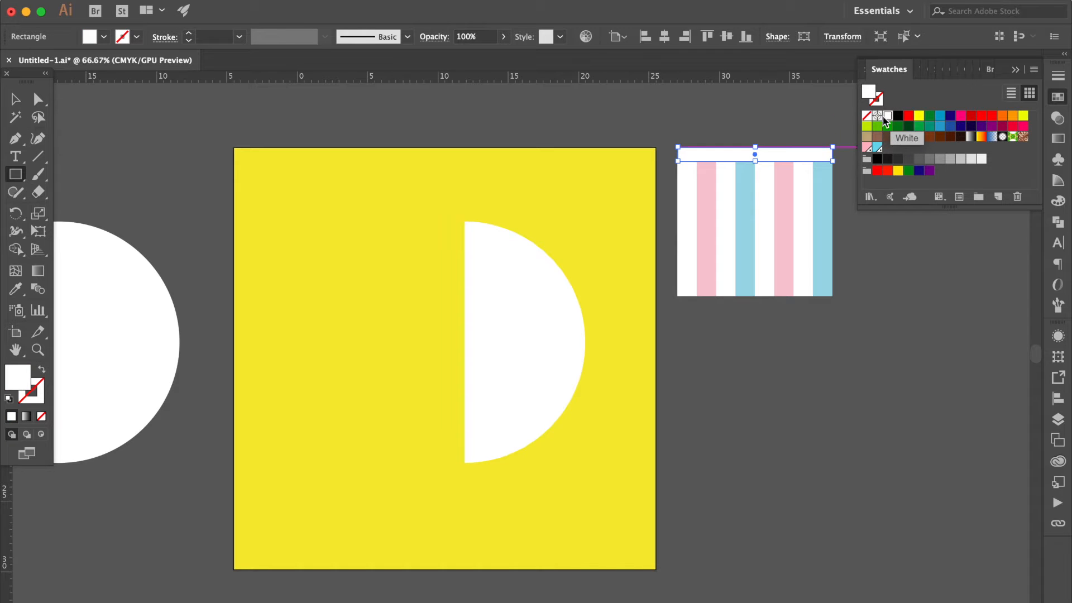
Save all the stripes together with the white top bar as a dynamic Movie Clip symbol named "beach ball"
{"action": "left_click", "coordinate": [17, 101]}
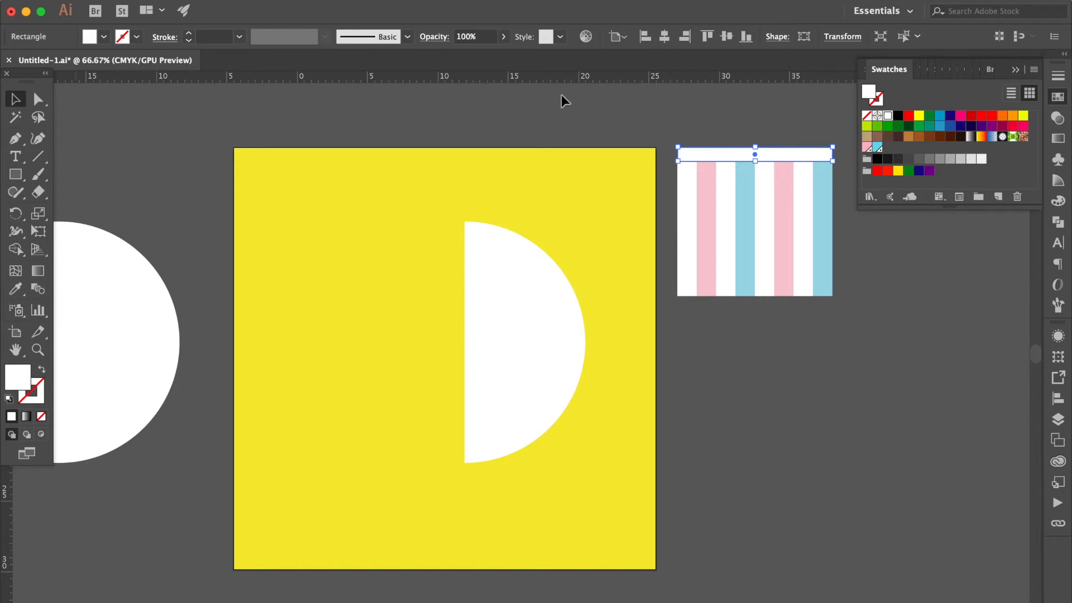
{"action": "left_click", "coordinate": [688, 116]}
{"action": "left_click_drag", "start_coordinate": [679, 122], "coordinate": [859, 341]}
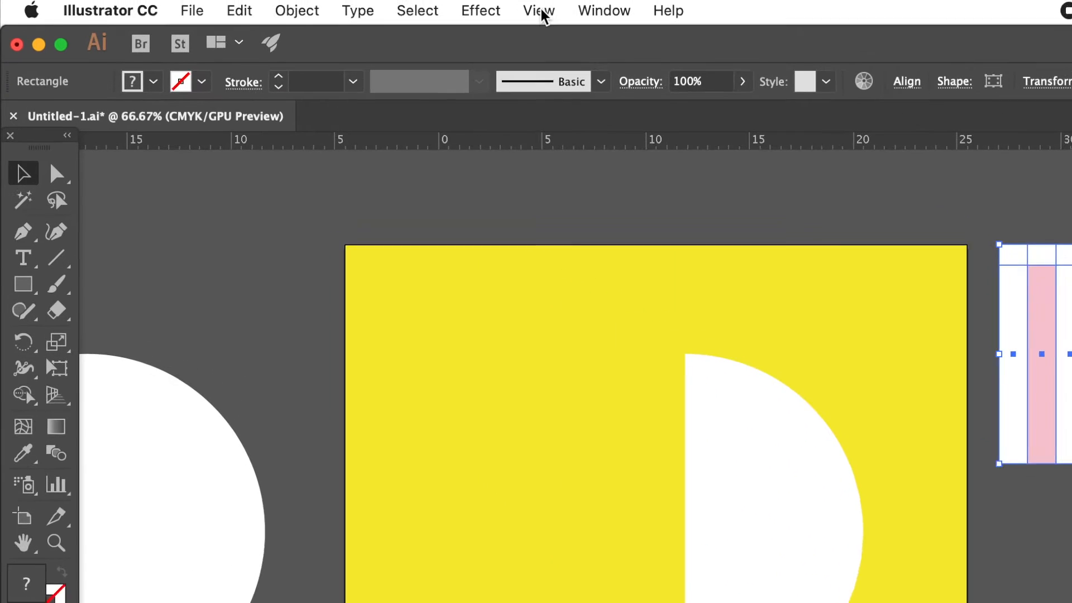
{"action": "left_click", "coordinate": [539, 12]}
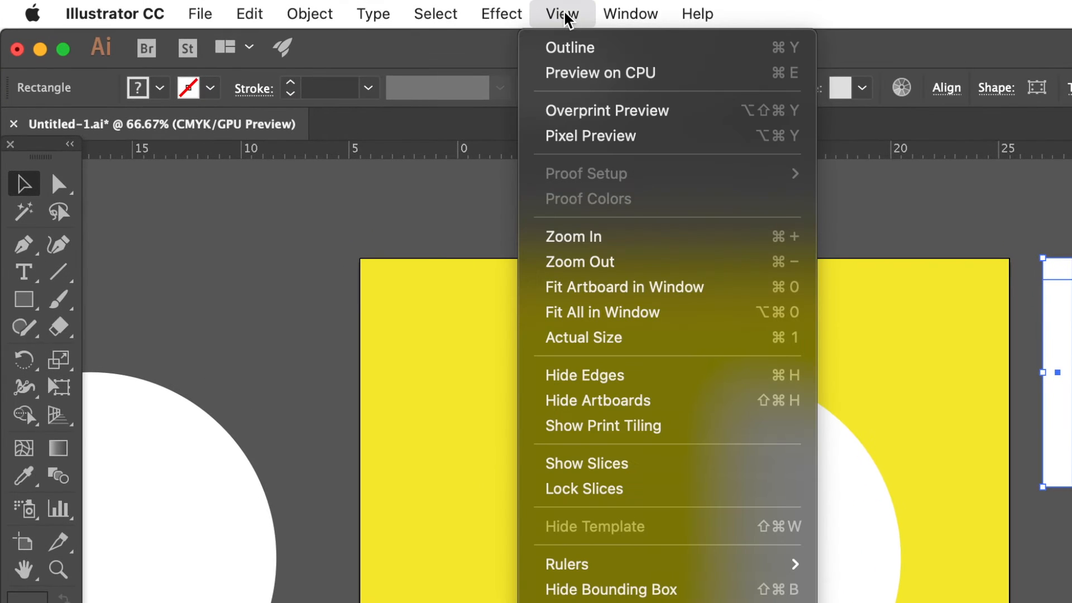
{"action": "mouse_move", "coordinate": [631, 19]}
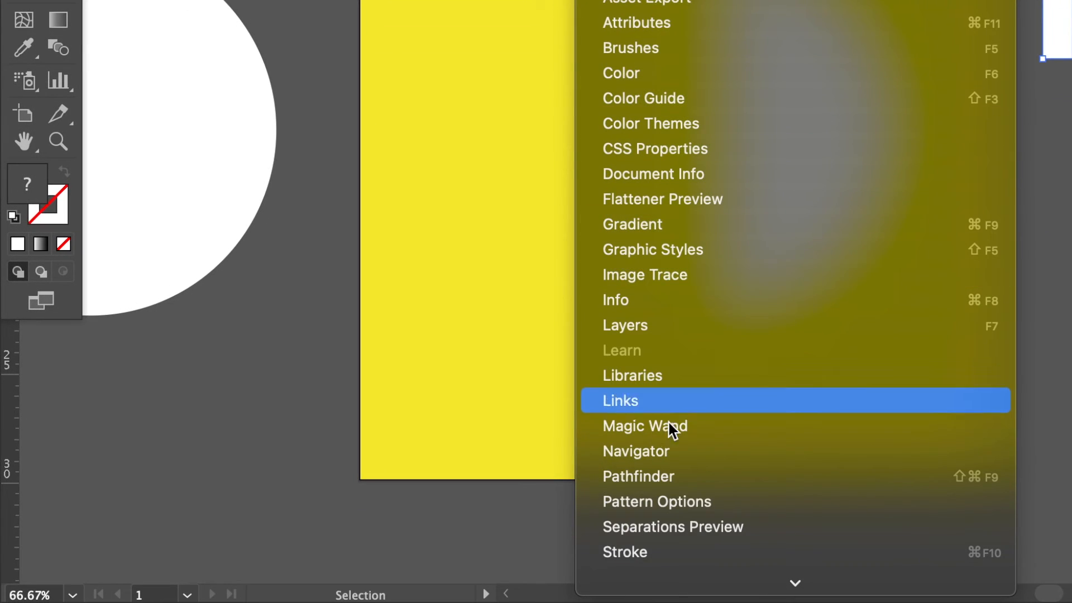
{"action": "mouse_move", "coordinate": [670, 584]}
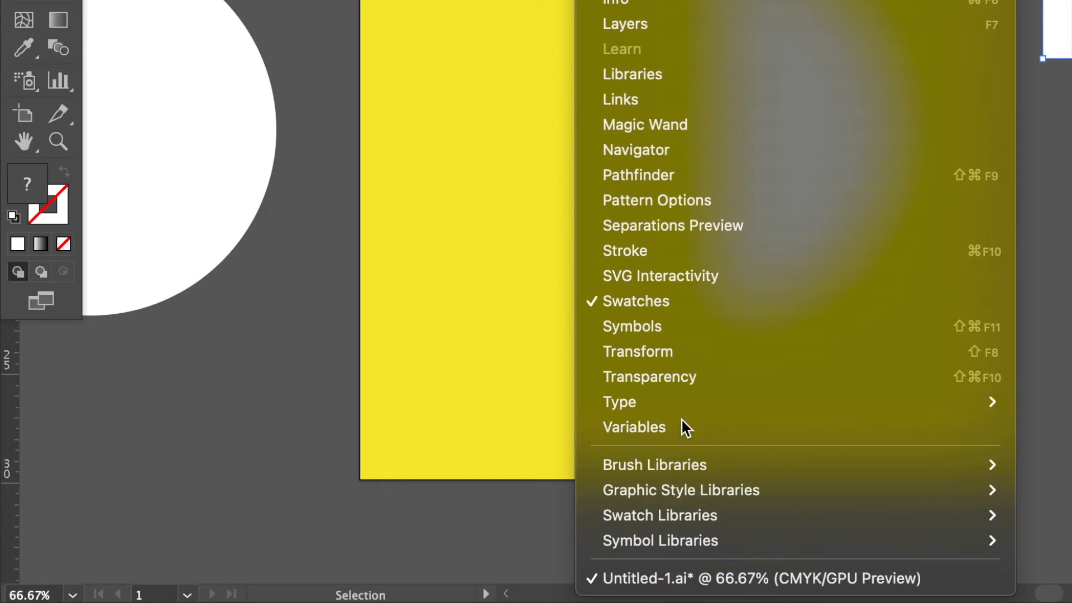
{"action": "left_click", "coordinate": [652, 327]}
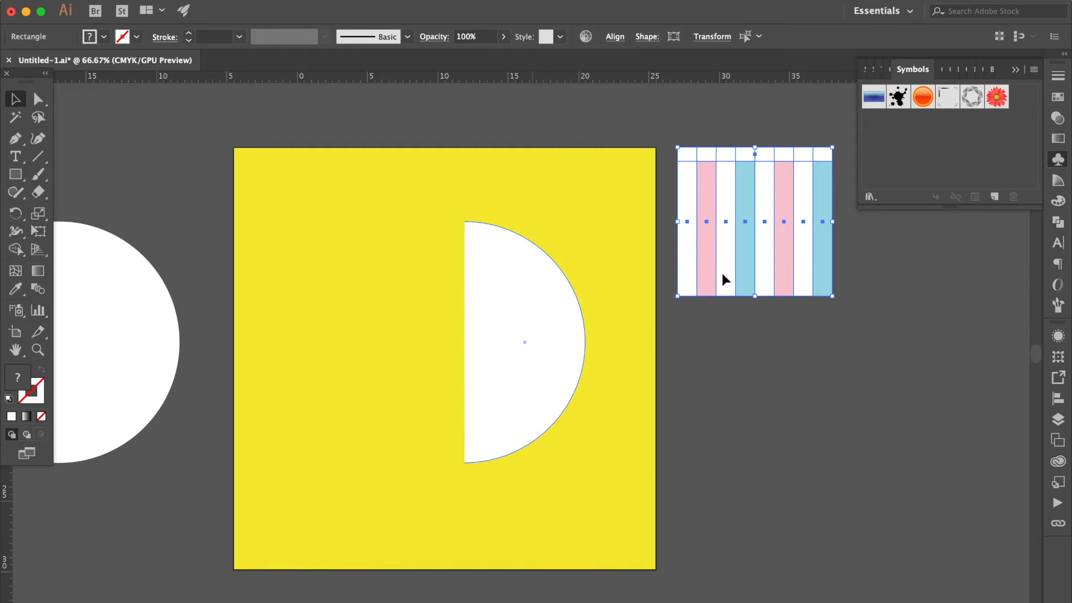
{"action": "left_click_drag", "start_coordinate": [785, 228], "coordinate": [904, 163]}
{"action": "type", "text": "beach ball"}
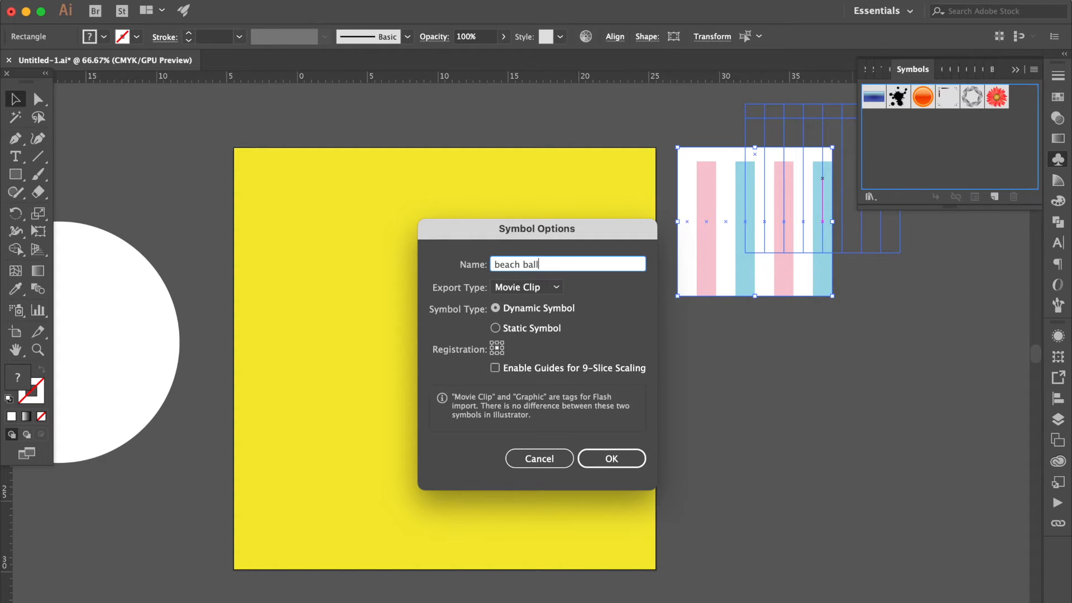
{"action": "key", "text": "Return"}
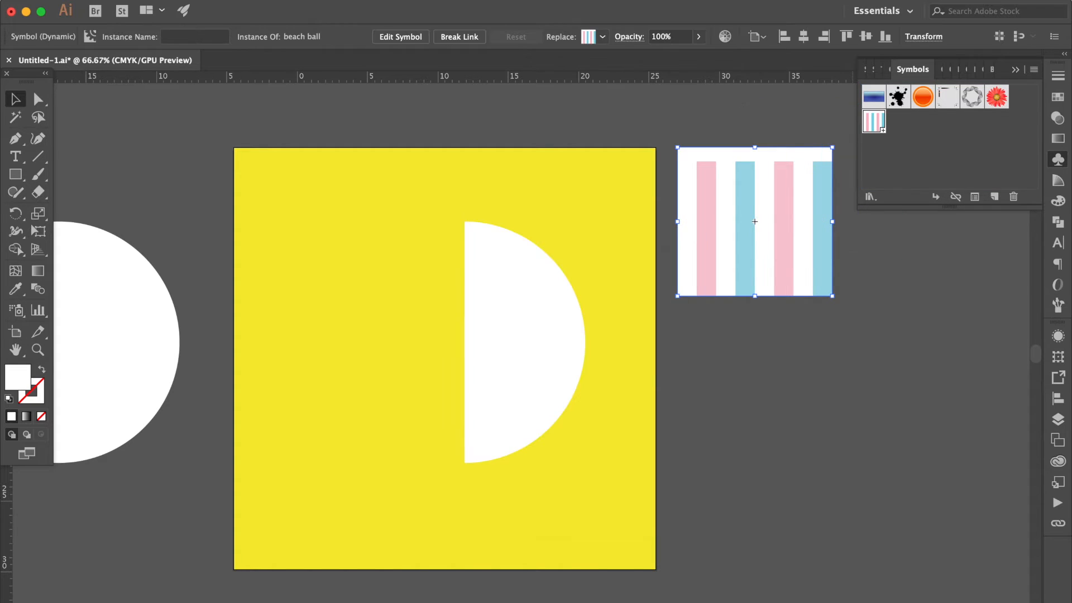
Start a 3D Revolve effect on the white semicircle, 360° from the left edge, with the preview on and the dialog clear of the shape
{"action": "left_click", "coordinate": [493, 300]}
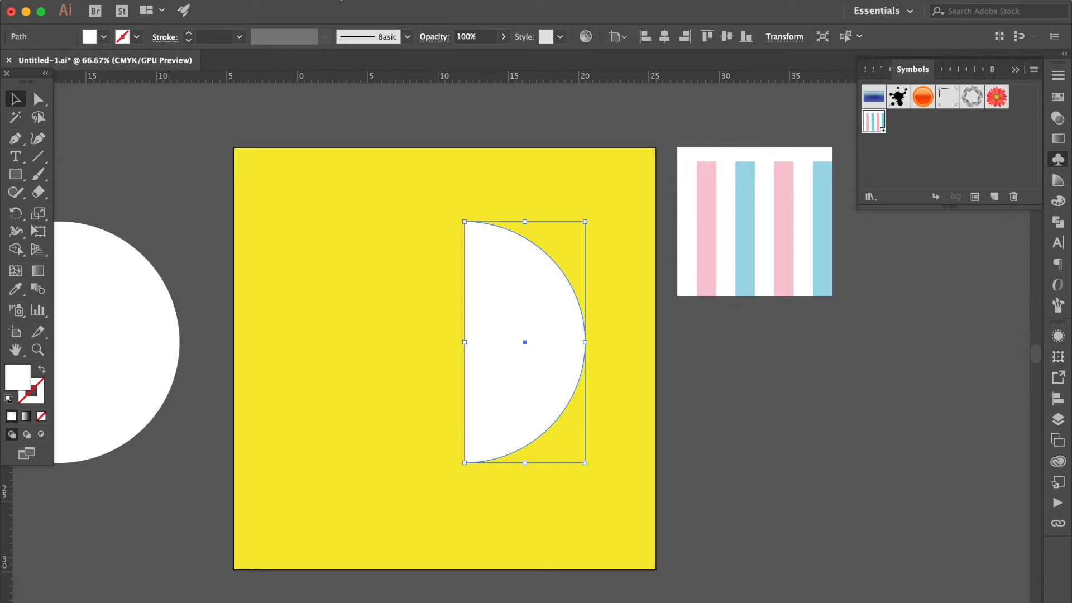
{"action": "left_click", "coordinate": [337, 0]}
{"action": "mouse_move", "coordinate": [358, 93]}
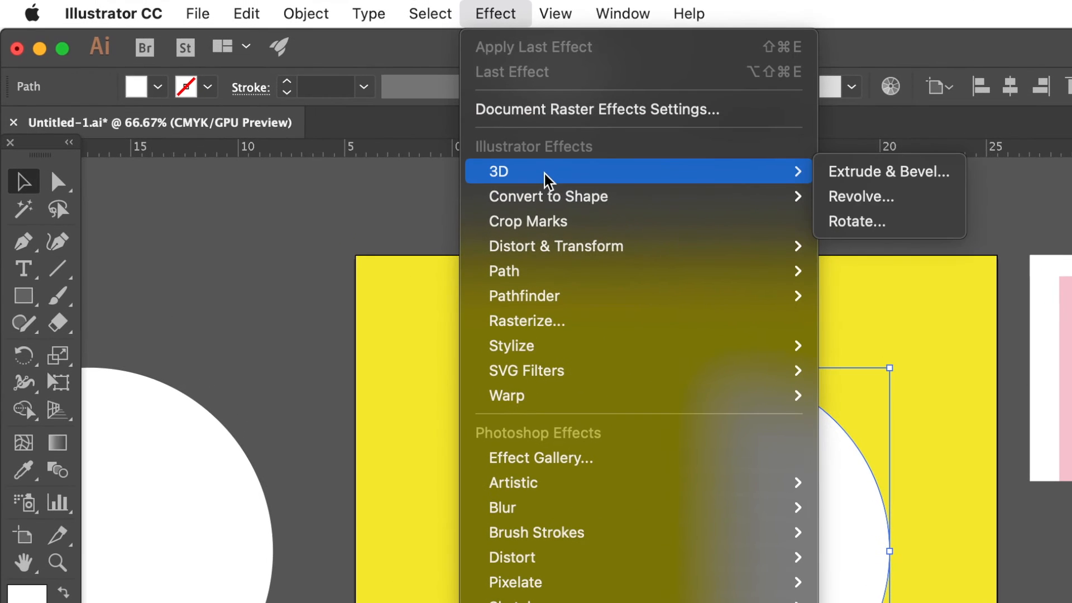
{"action": "left_click", "coordinate": [862, 196]}
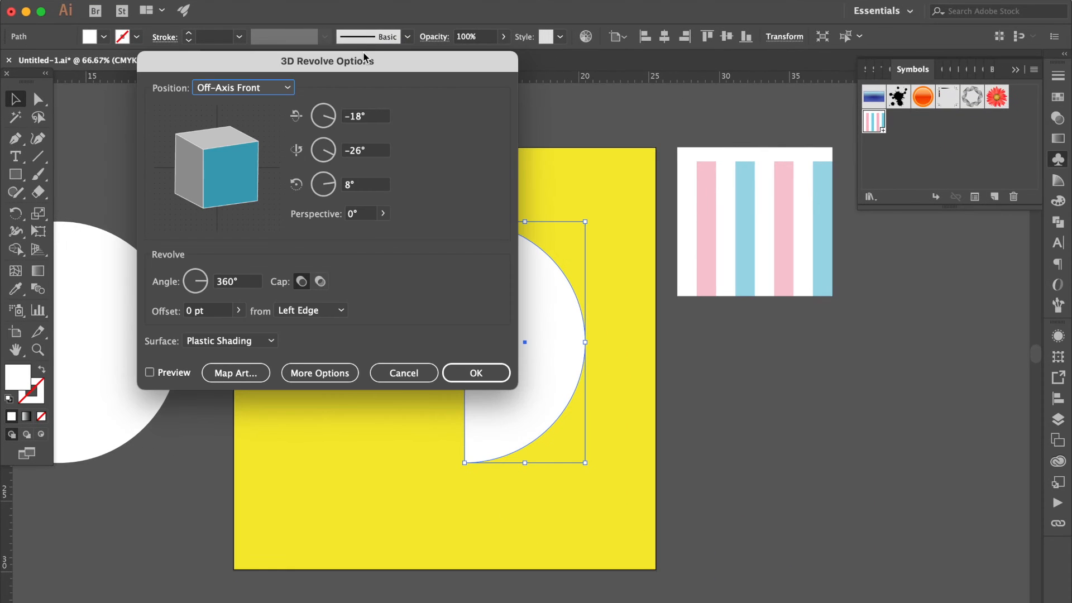
{"action": "left_click_drag", "start_coordinate": [404, 67], "coordinate": [915, 217]}
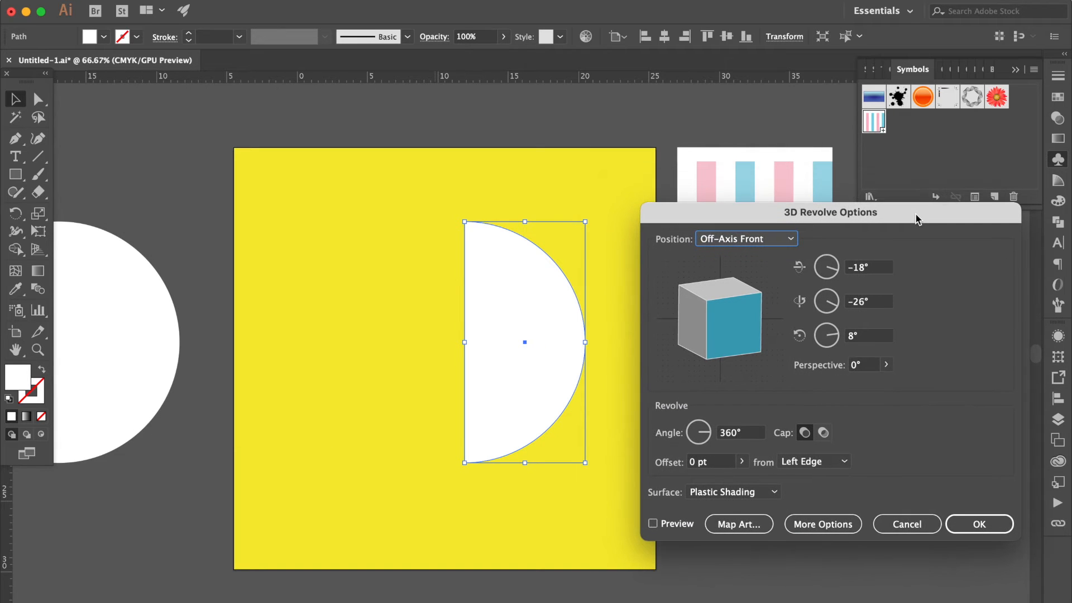
{"action": "left_click", "coordinate": [675, 527]}
Map the beach ball symbol onto the sphere's surface, scaled to fit and with Shade Artwork enabled
{"action": "left_click", "coordinate": [740, 525]}
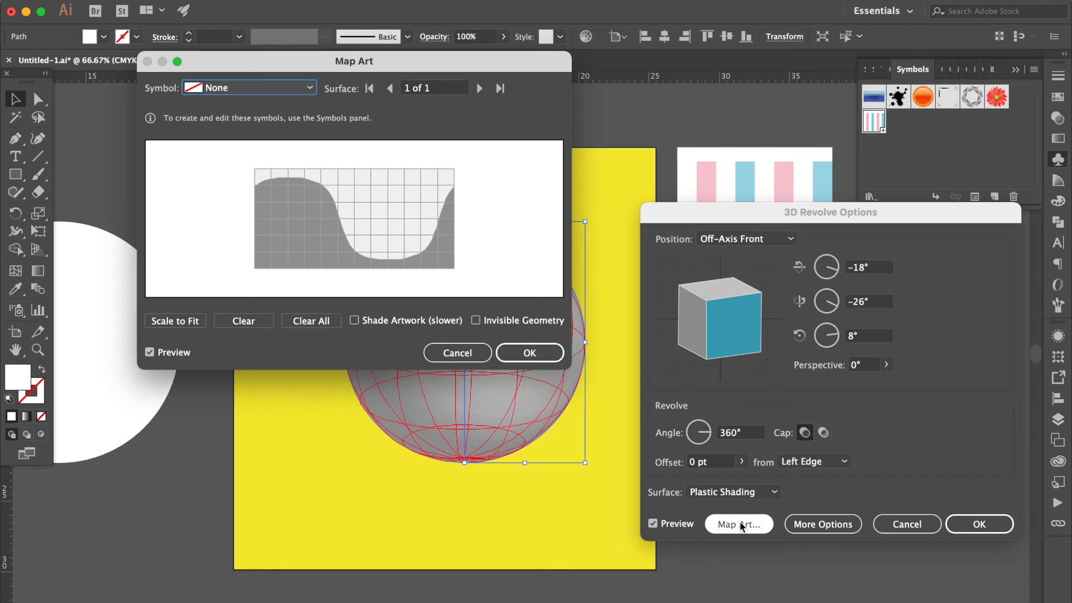
{"action": "left_click", "coordinate": [247, 89]}
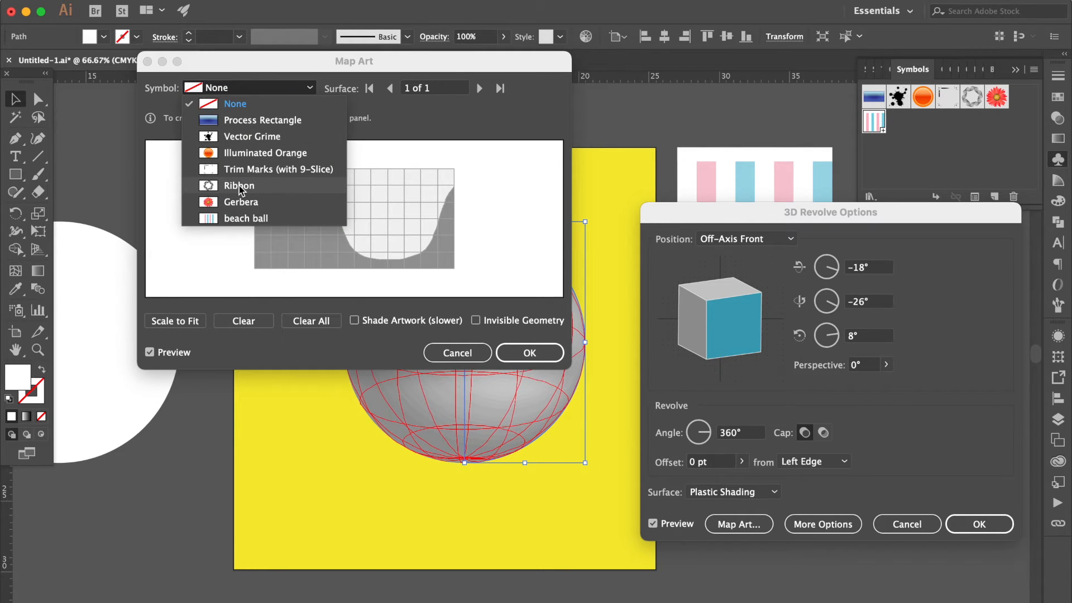
{"action": "left_click", "coordinate": [261, 218]}
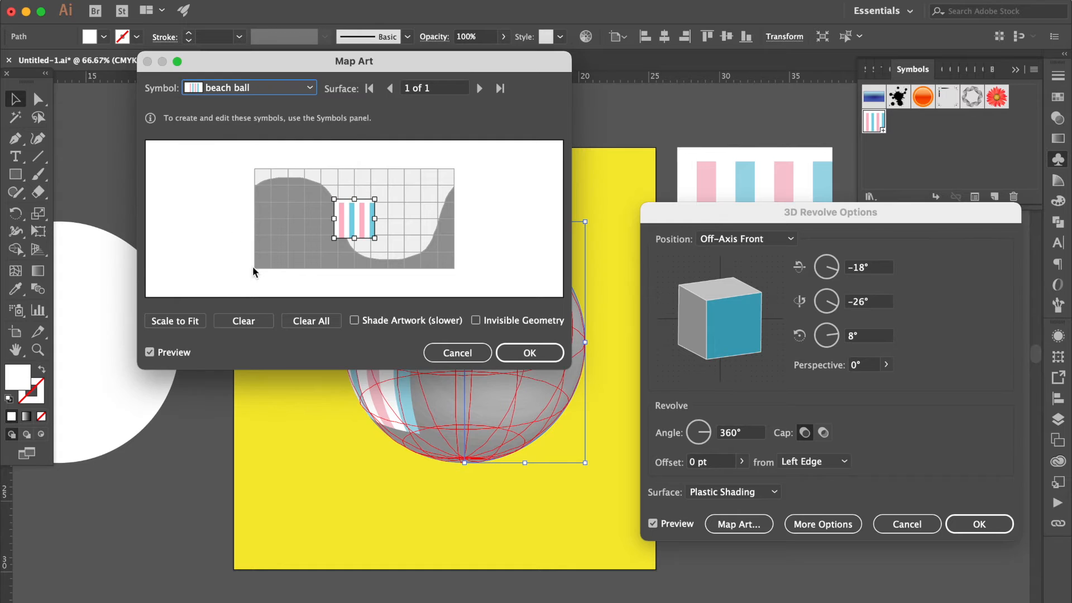
{"action": "left_click", "coordinate": [185, 324]}
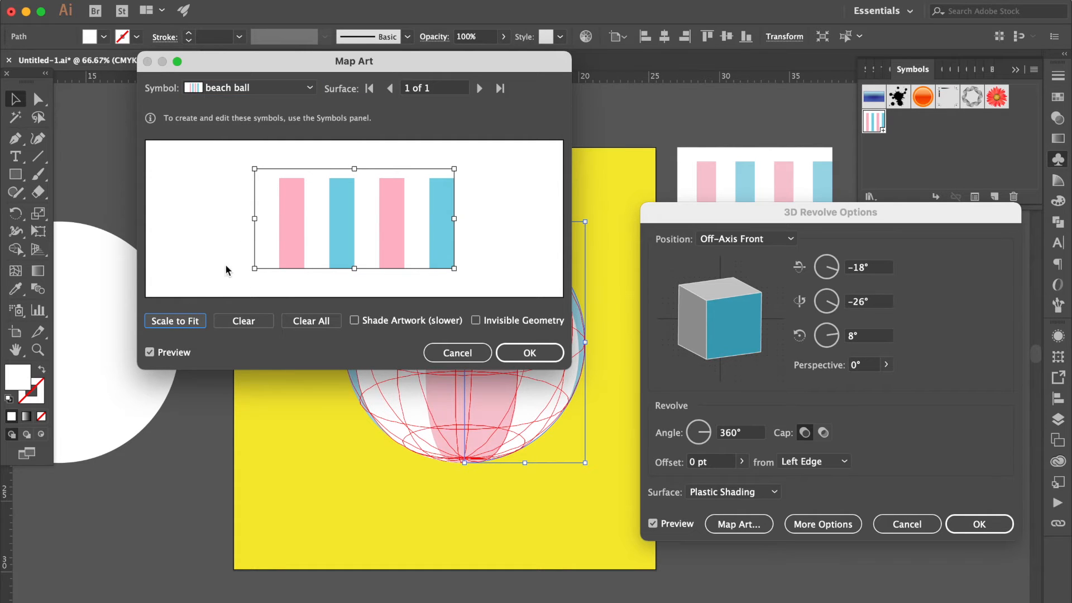
{"action": "left_click_drag", "start_coordinate": [449, 66], "coordinate": [910, 307]}
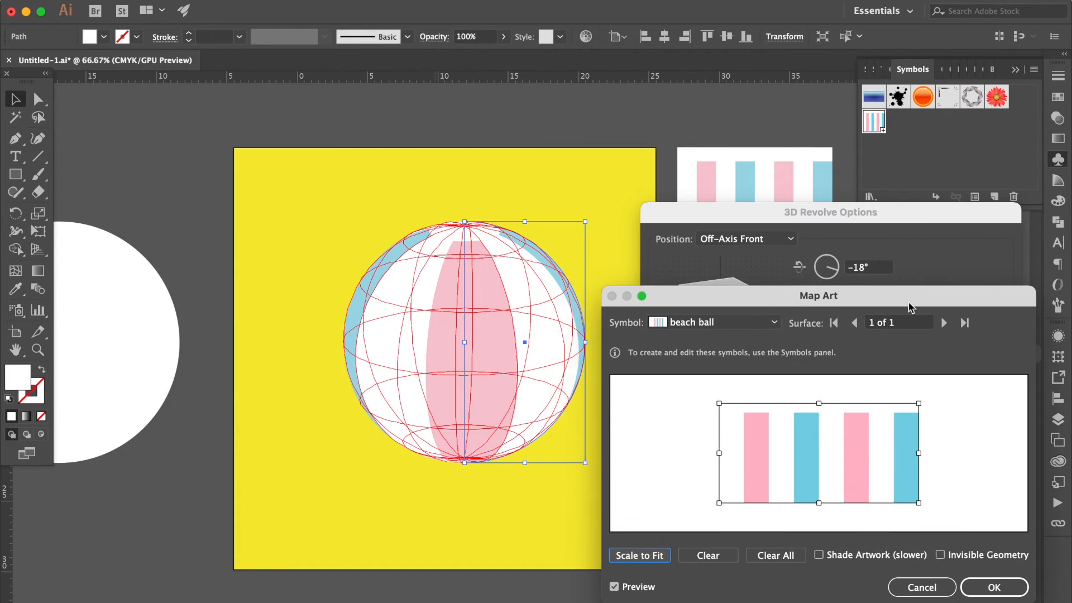
{"action": "left_click", "coordinate": [892, 552]}
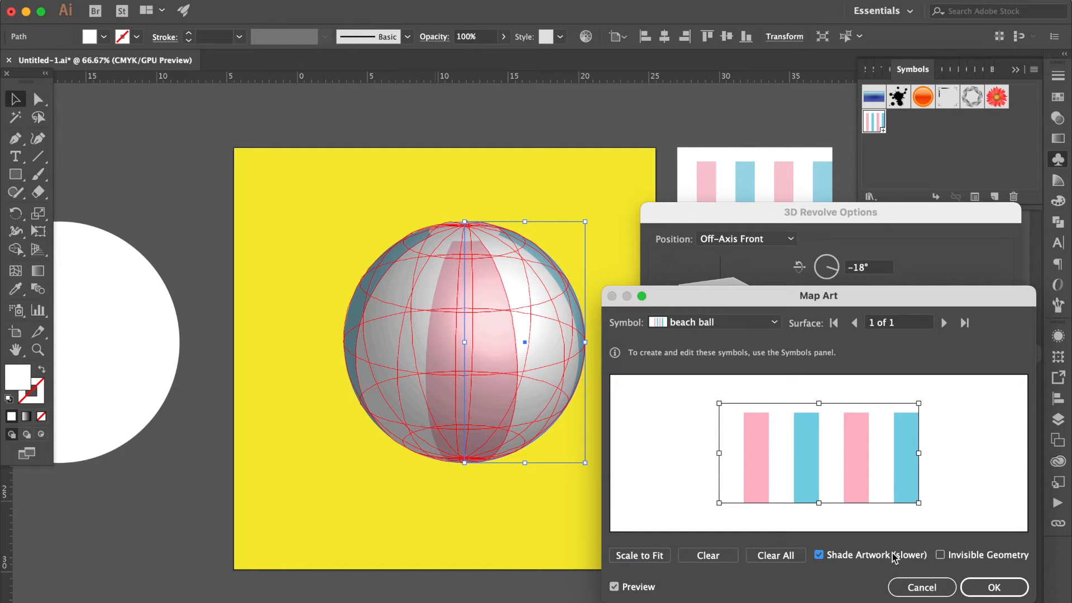
{"action": "left_click", "coordinate": [985, 589]}
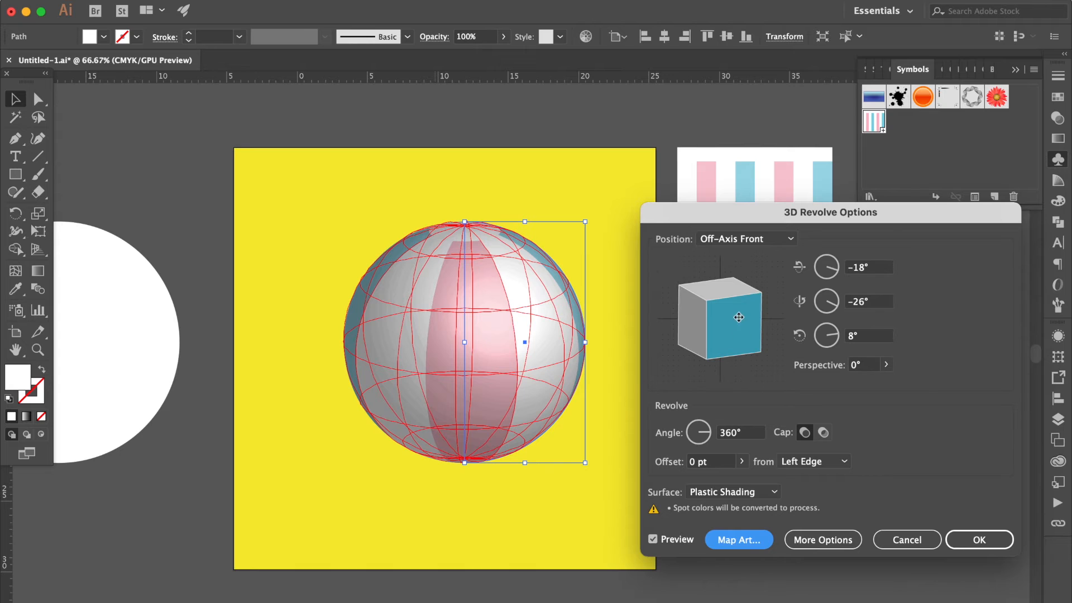
Rotate the ball freely to about -72°, -34° and 24°, and expand the dialog to show its lighting options
{"action": "left_click_drag", "start_coordinate": [737, 318], "coordinate": [741, 340]}
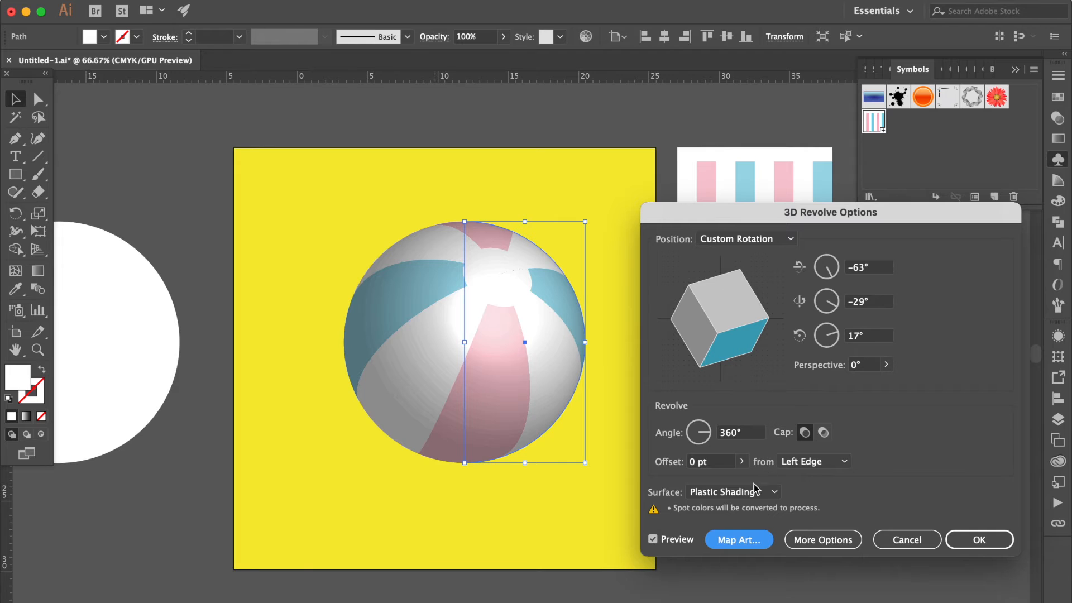
{"action": "left_click", "coordinate": [807, 542]}
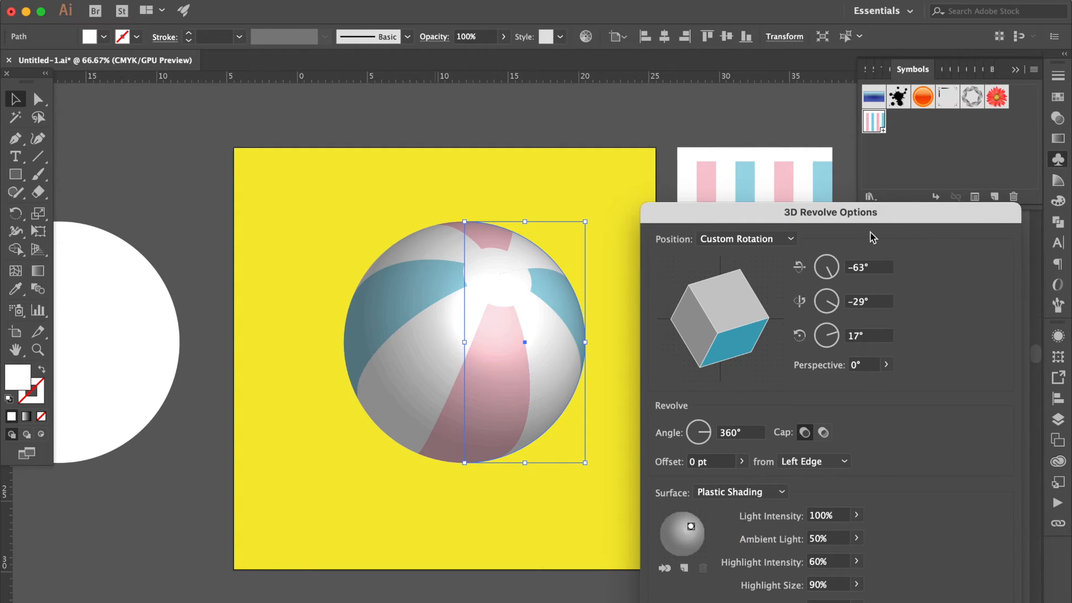
{"action": "left_click_drag", "start_coordinate": [891, 217], "coordinate": [904, 115]}
{"action": "left_click_drag", "start_coordinate": [751, 237], "coordinate": [751, 245]}
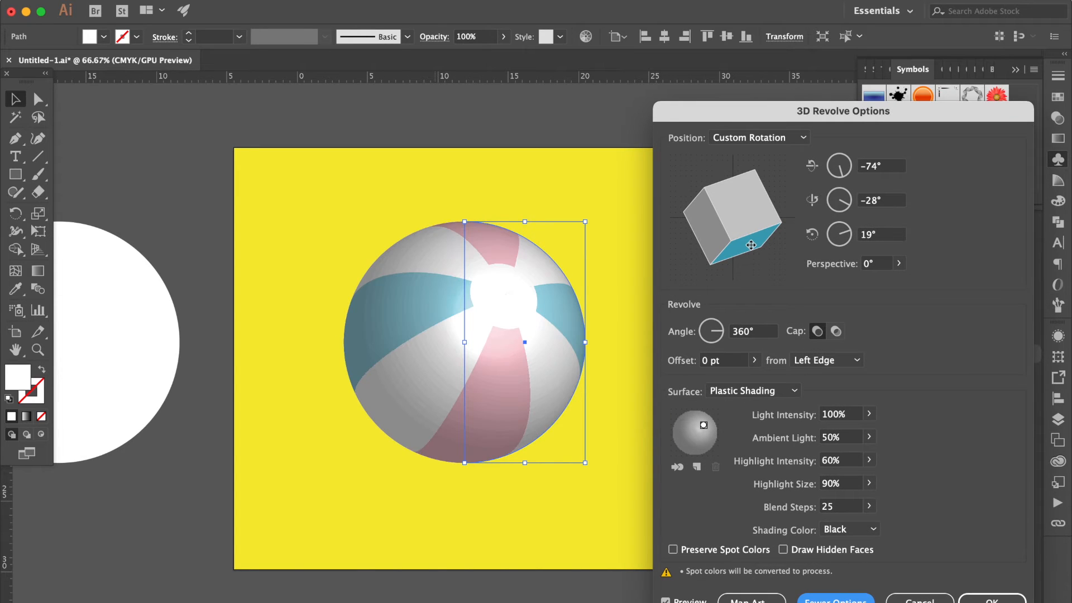
{"action": "left_click_drag", "start_coordinate": [758, 240], "coordinate": [763, 235]}
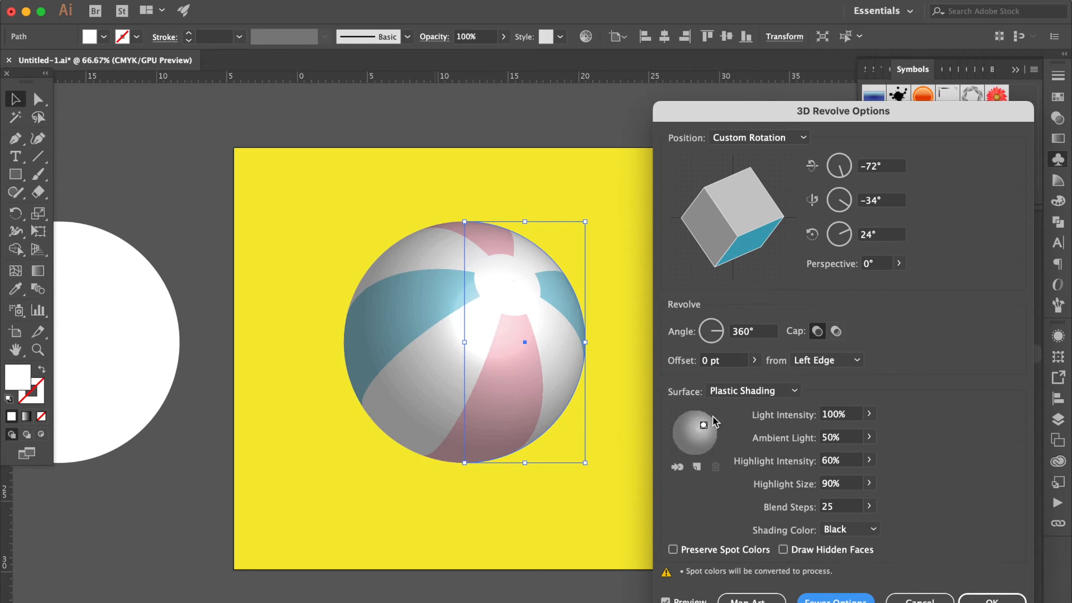
Move the light near the middle of the sphere and set highlight intensity to 35%, highlight size to 37% and blend steps to 61
{"action": "left_click_drag", "start_coordinate": [703, 428], "coordinate": [697, 435]}
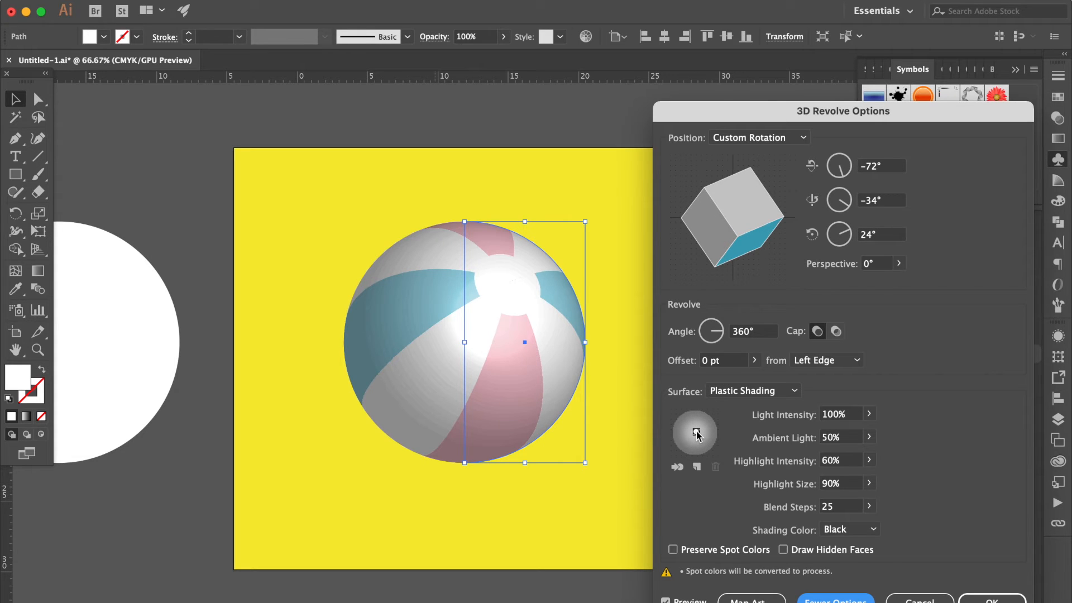
{"action": "left_click", "coordinate": [869, 460]}
{"action": "left_click_drag", "start_coordinate": [851, 478], "coordinate": [829, 528]}
{"action": "left_click", "coordinate": [869, 483]}
{"action": "left_click", "coordinate": [869, 506]}
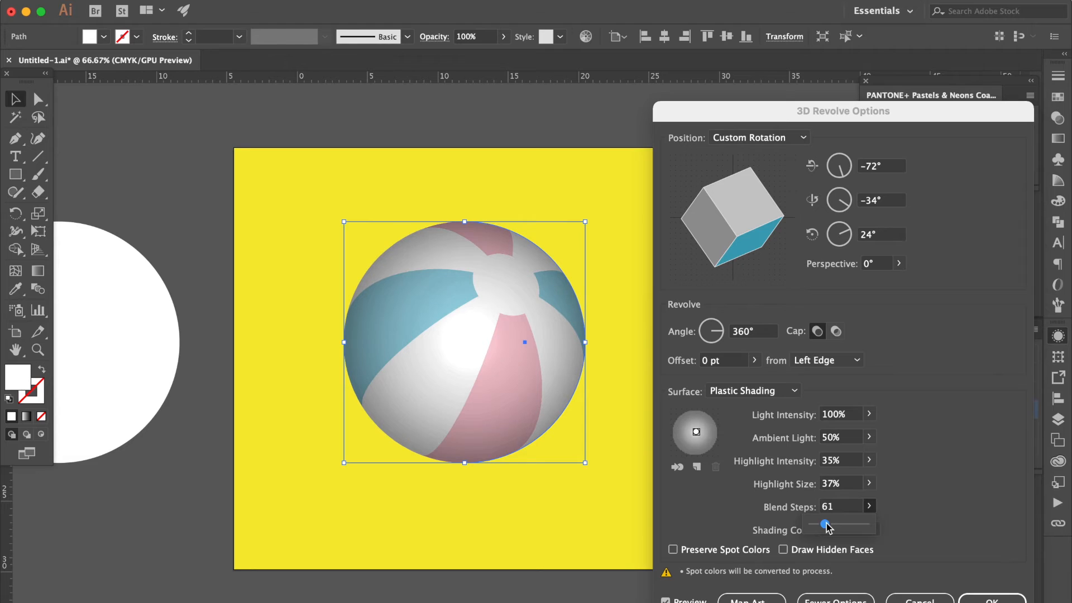
{"action": "left_click", "coordinate": [935, 495]}
Shift the light slightly up and to the right, add a second light above it, and apply the Revolve effect
{"action": "left_click_drag", "start_coordinate": [696, 434], "coordinate": [701, 430]}
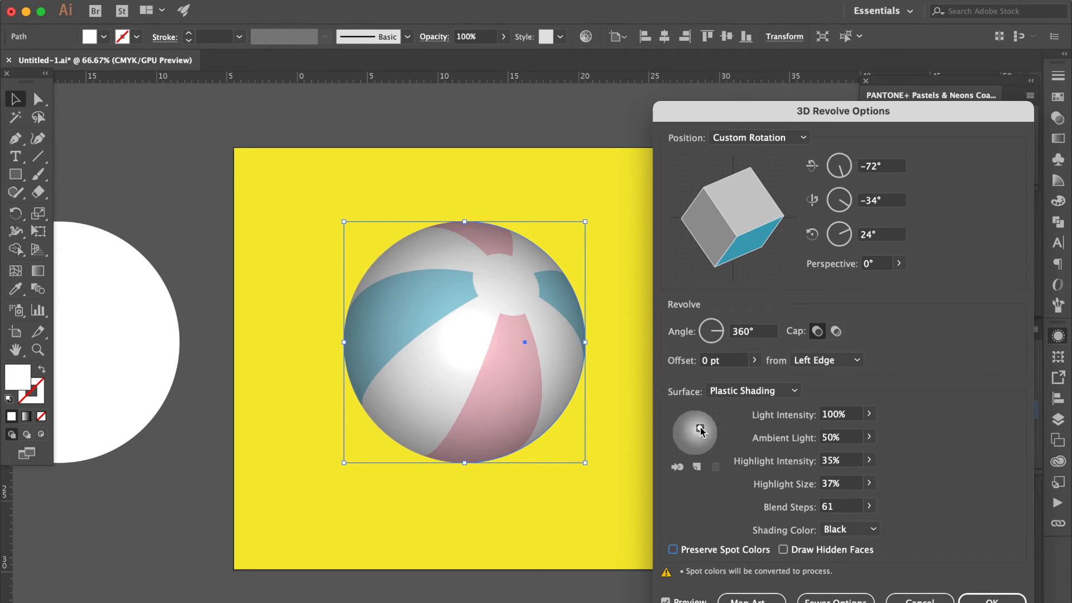
{"action": "left_click", "coordinate": [697, 466]}
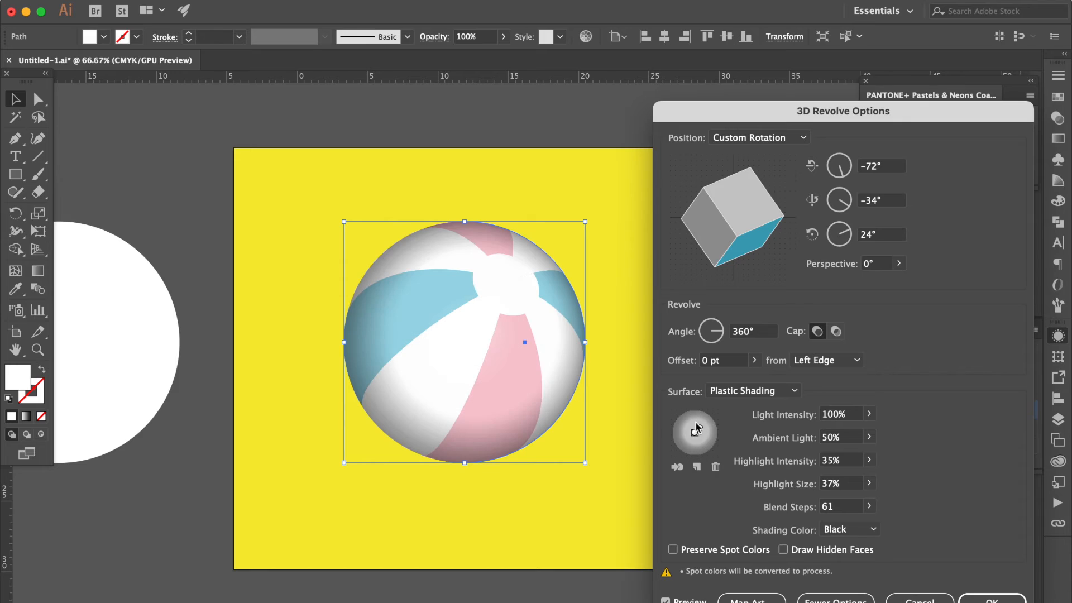
{"action": "left_click_drag", "start_coordinate": [695, 434], "coordinate": [700, 419]}
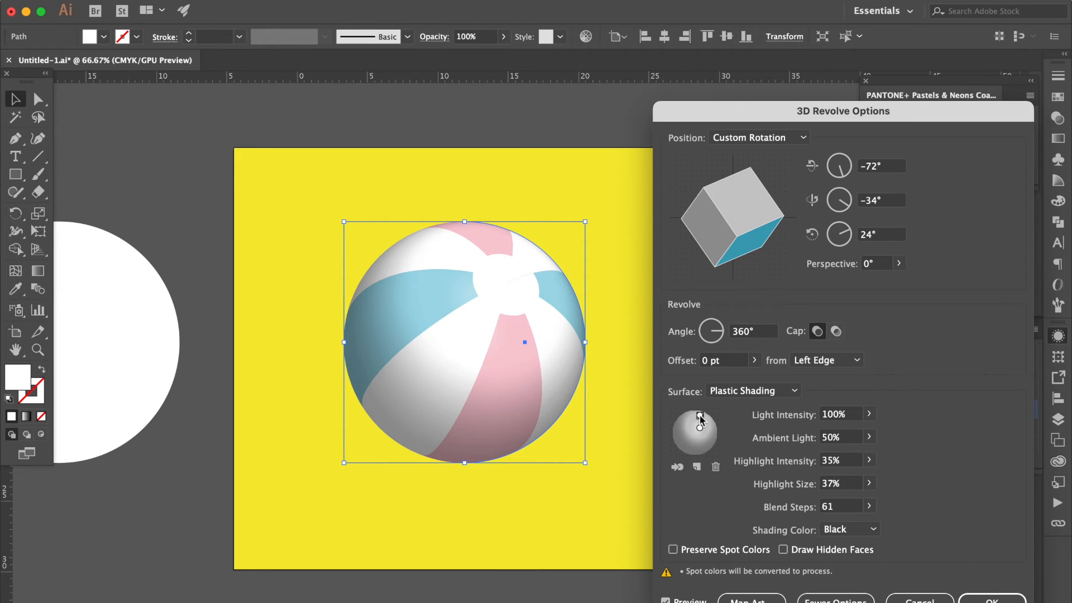
{"action": "left_click", "coordinate": [987, 595]}
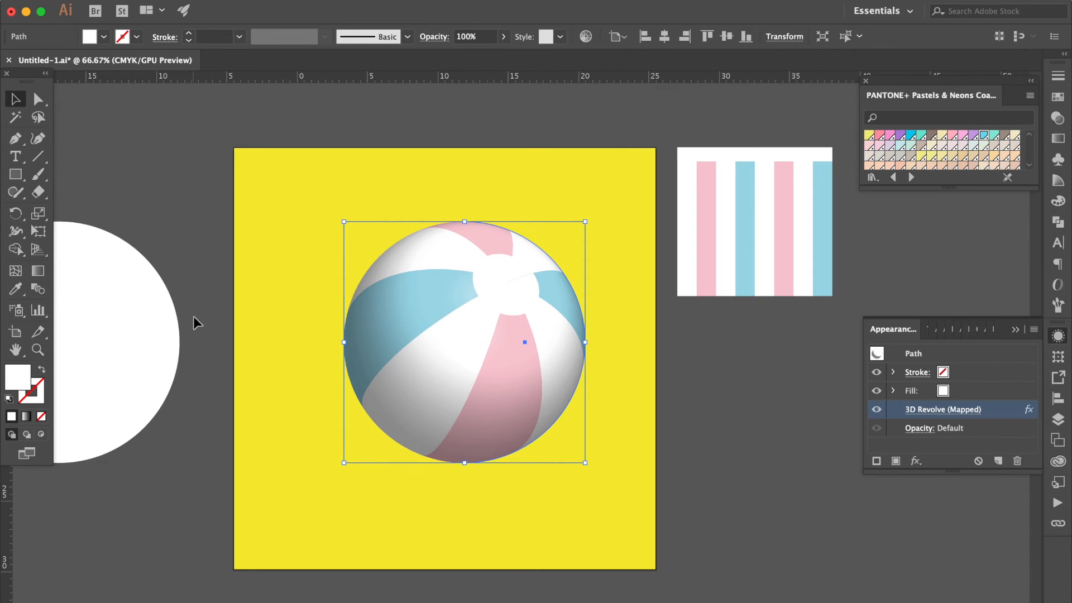
Draw a very flat ellipse about 5.5 cm wide below the ball and fill it with black
{"action": "left_click_drag", "start_coordinate": [15, 174], "coordinate": [76, 211]}
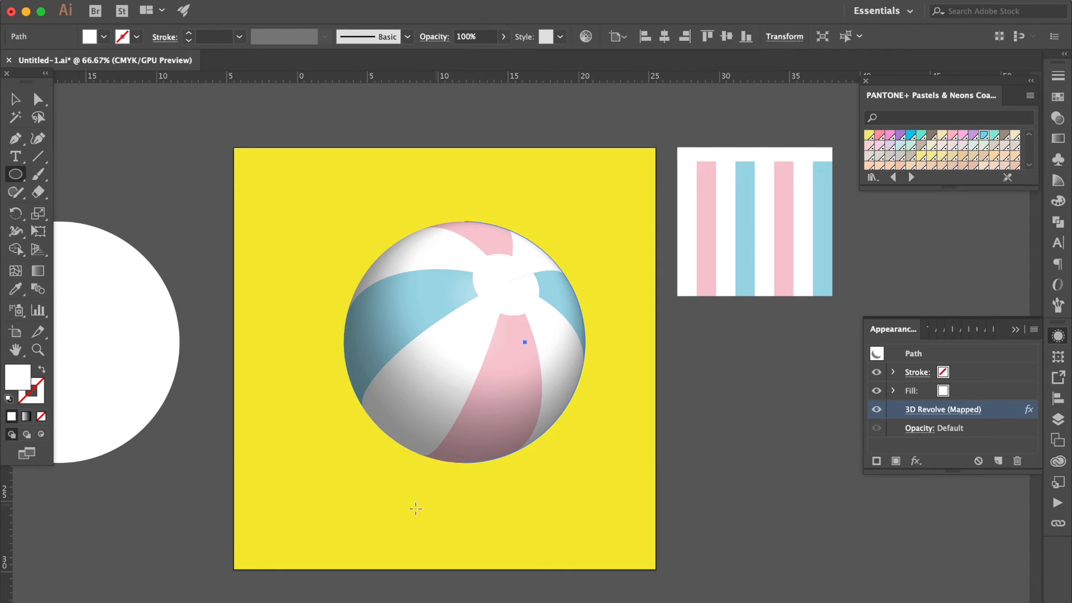
{"action": "left_click_drag", "start_coordinate": [415, 510], "coordinate": [493, 514]}
{"action": "left_click", "coordinate": [1058, 96]}
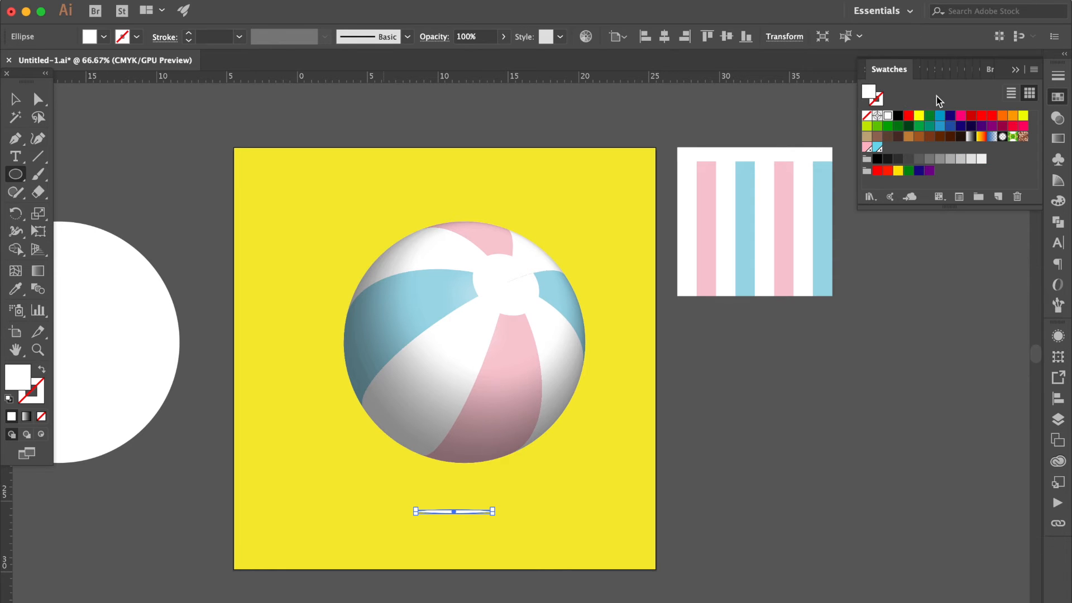
{"action": "left_click", "coordinate": [898, 117]}
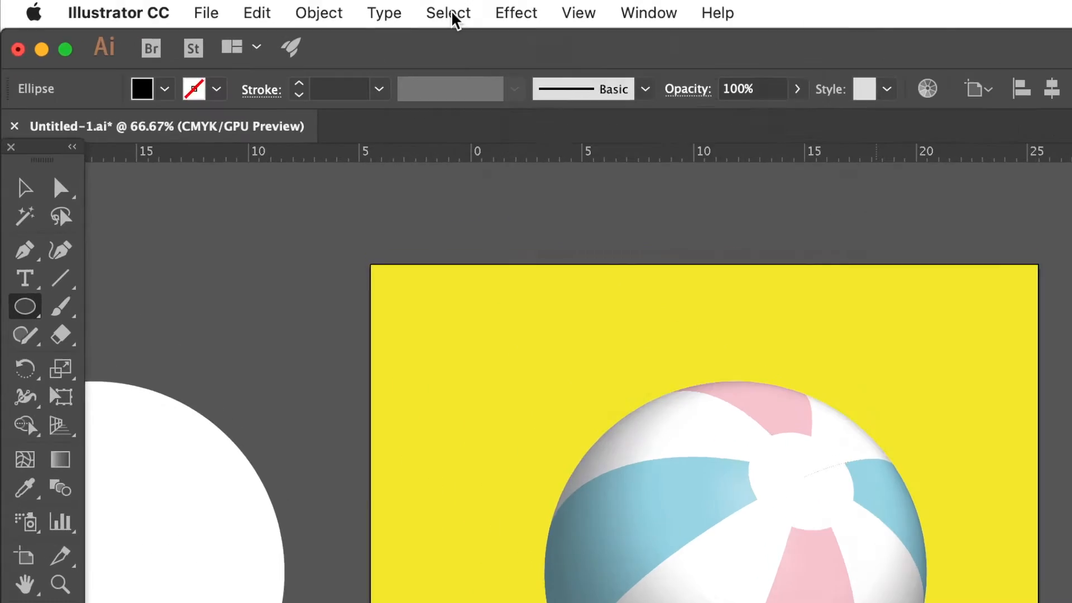
Apply a Gaussian Blur with a radius of 19.8 pixels to the flat black ellipse below the ball
{"action": "left_click", "coordinate": [326, 0]}
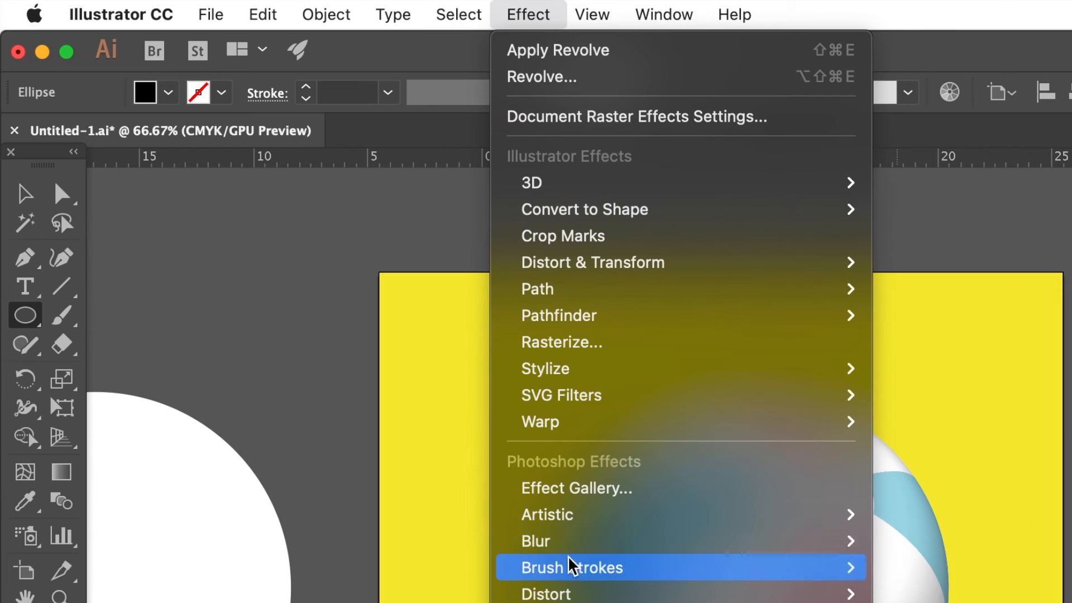
{"action": "mouse_move", "coordinate": [359, 316]}
{"action": "left_click", "coordinate": [965, 547]}
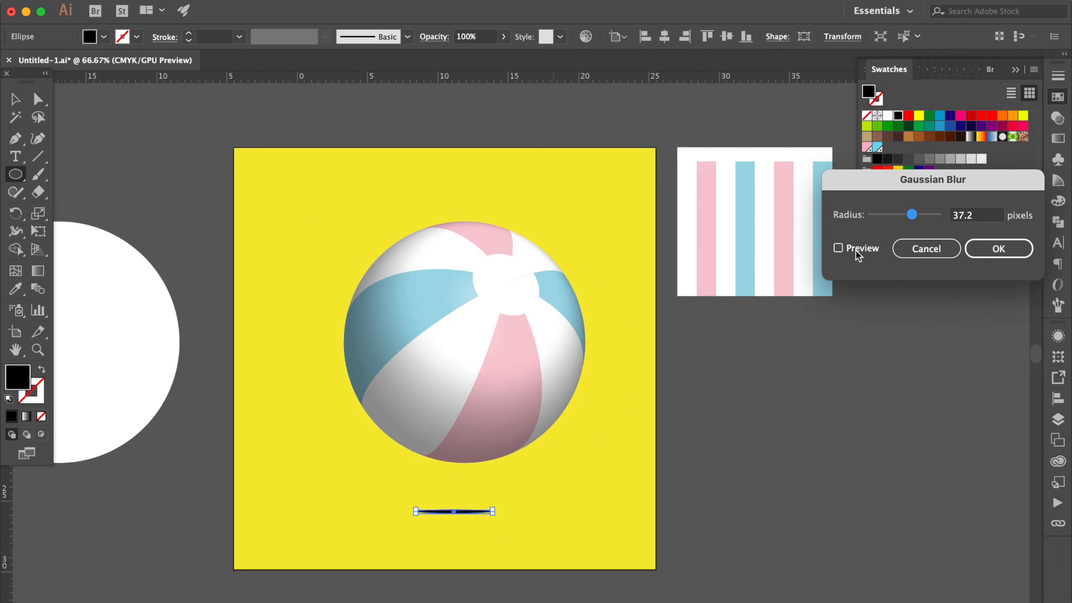
{"action": "left_click", "coordinate": [838, 248]}
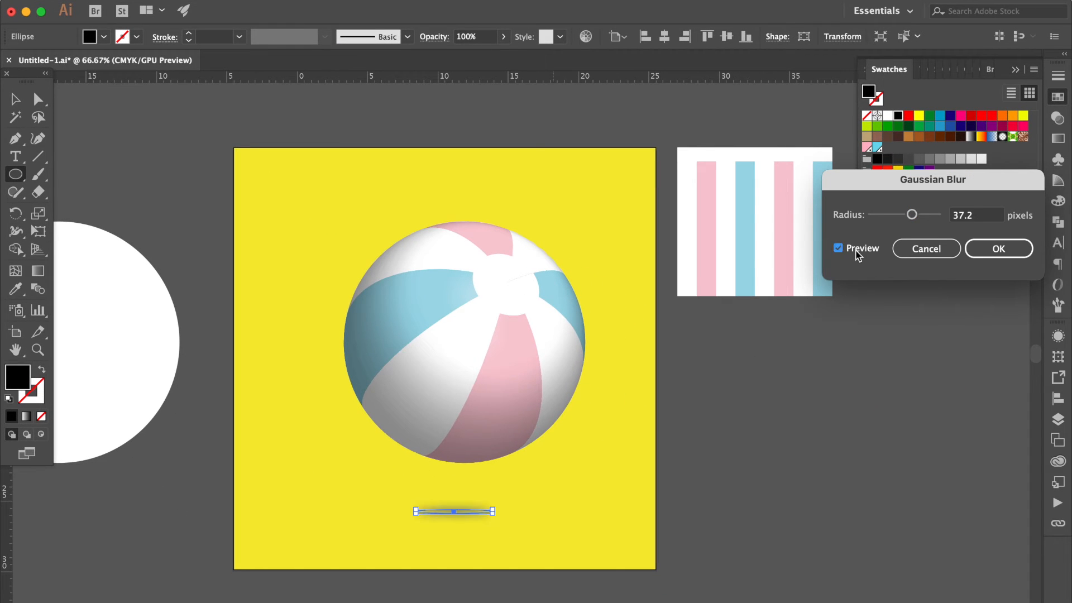
{"action": "mouse_move", "coordinate": [911, 214]}
{"action": "left_mouse_down"}
{"action": "mouse_move", "coordinate": [897, 216]}
{"action": "mouse_move", "coordinate": [906, 216]}
{"action": "left_mouse_up"}
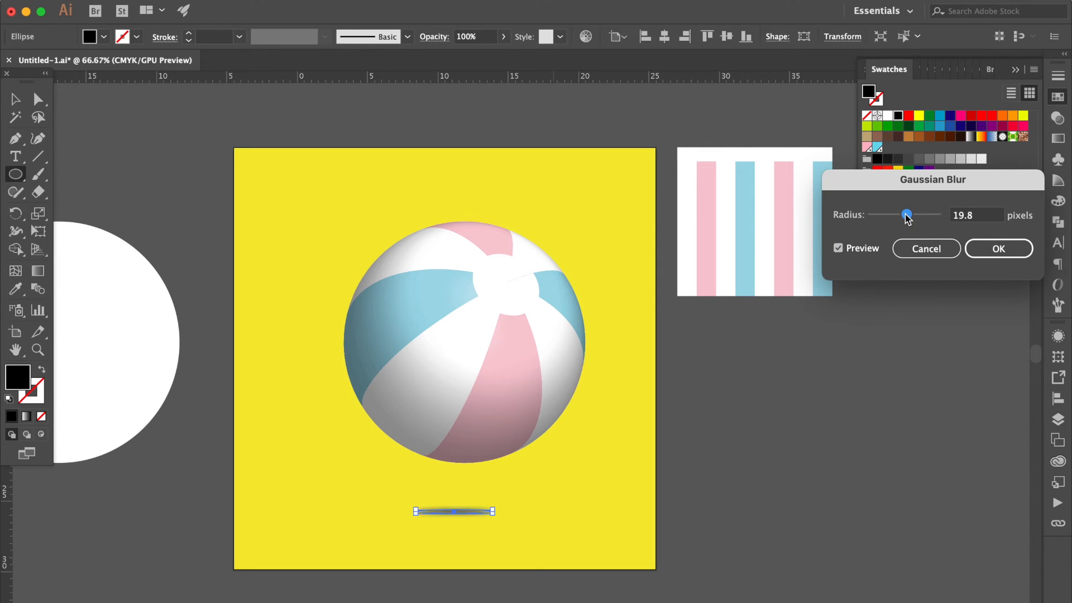
{"action": "left_click", "coordinate": [1029, 256]}
Set the blurred ellipse's blending mode to Multiply and its opacity to 61%
{"action": "left_click", "coordinate": [1058, 119]}
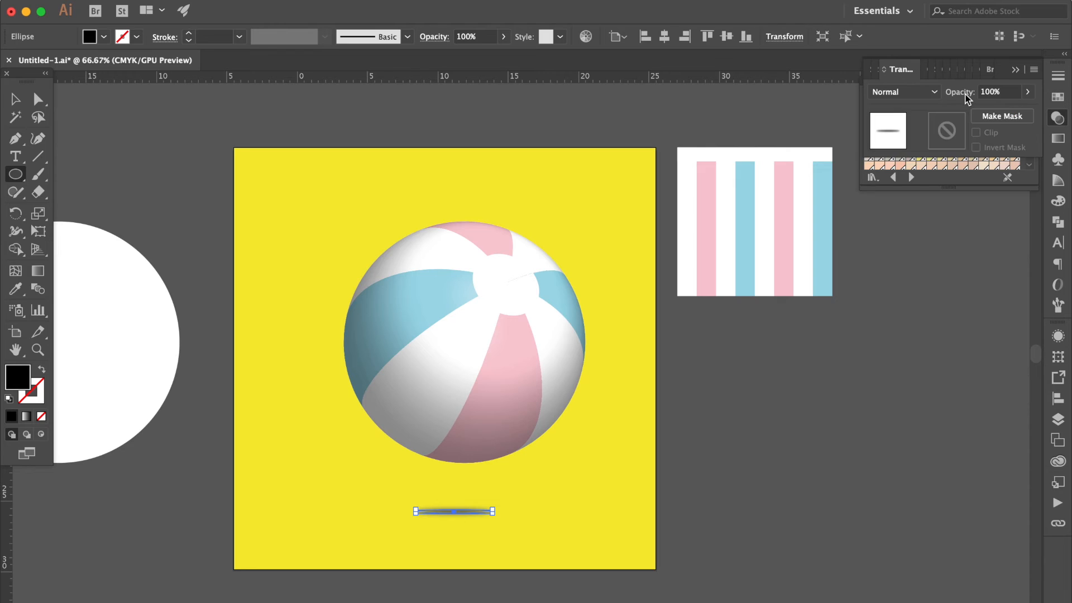
{"action": "left_click", "coordinate": [926, 92]}
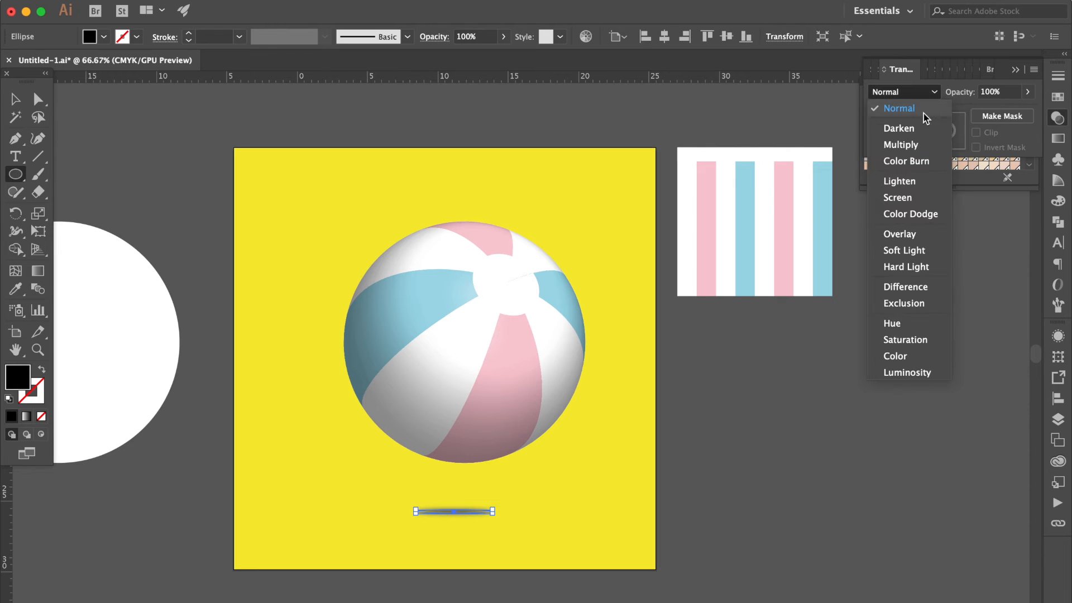
{"action": "left_click", "coordinate": [901, 145]}
{"action": "left_click", "coordinate": [1029, 92]}
{"action": "left_click_drag", "start_coordinate": [1027, 110], "coordinate": [1003, 110]}
Centre the flat shadow and the ball horizontally on the artboard, and move the shadow further down below the ball
{"action": "left_click", "coordinate": [15, 98]}
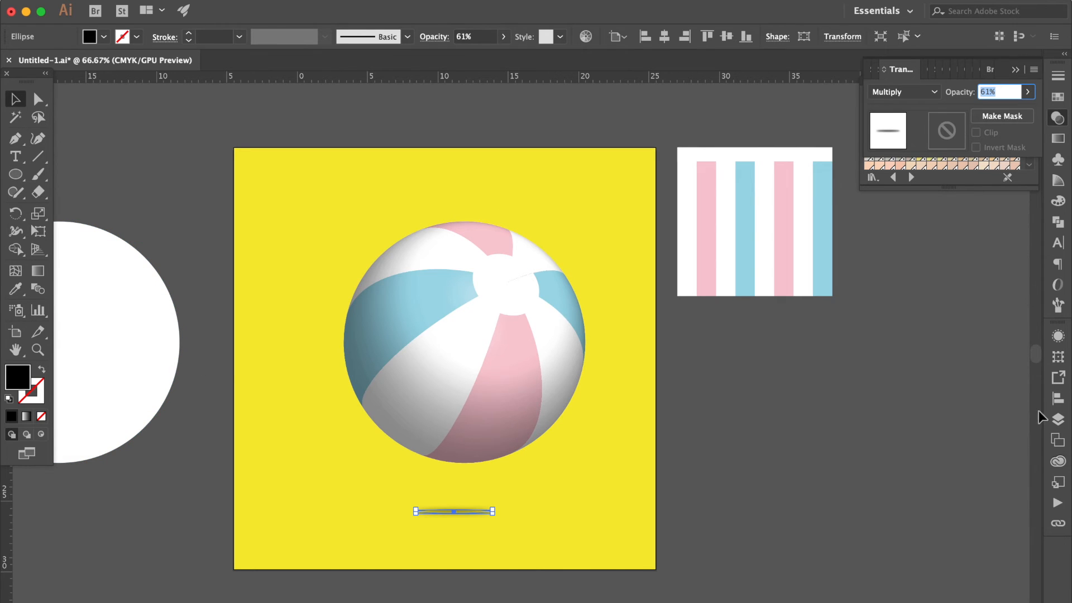
{"action": "left_click", "coordinate": [1058, 399]}
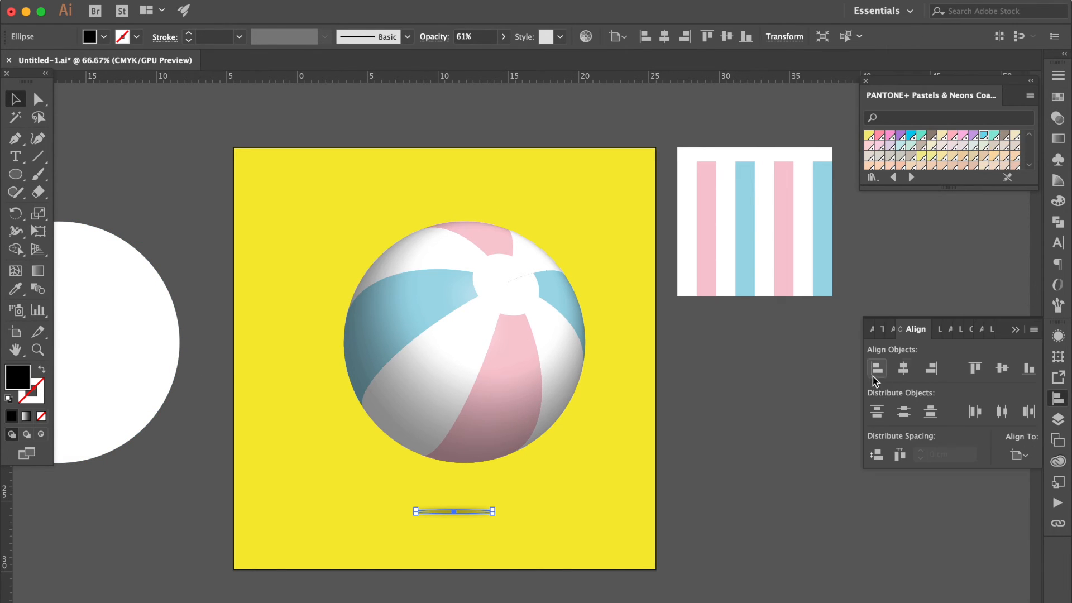
{"action": "left_click", "coordinate": [911, 374]}
{"action": "left_click", "coordinate": [453, 342]}
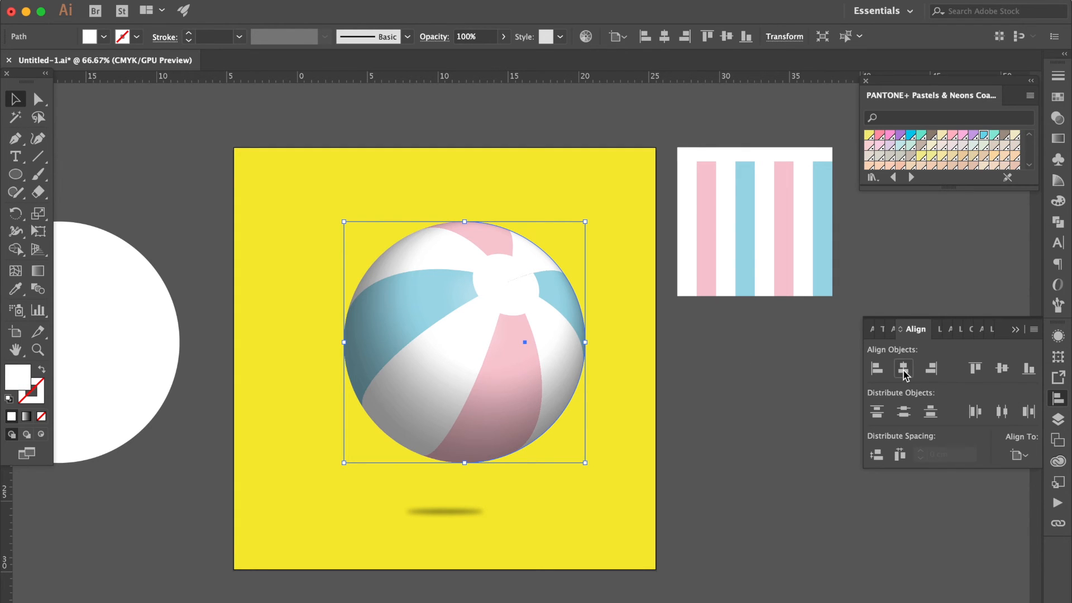
{"action": "left_click_drag", "start_coordinate": [469, 510], "coordinate": [467, 535]}
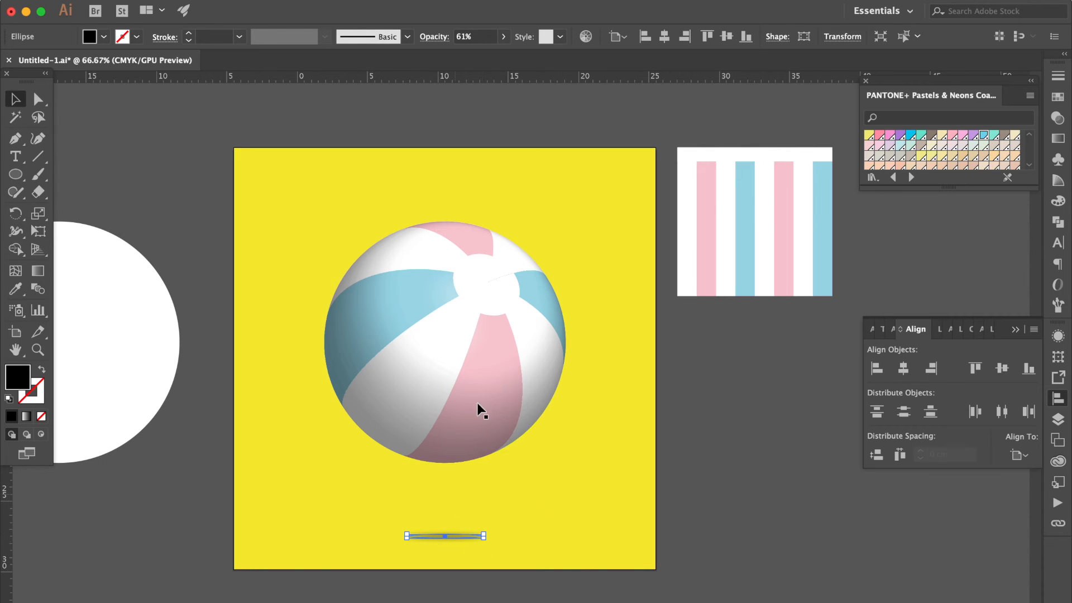
Scale the ball down proportionally to about 14 cm wide and move it slightly up and to the right
{"action": "left_click", "coordinate": [487, 381]}
{"action": "left_click_drag", "start_coordinate": [446, 459], "coordinate": [454, 420]}
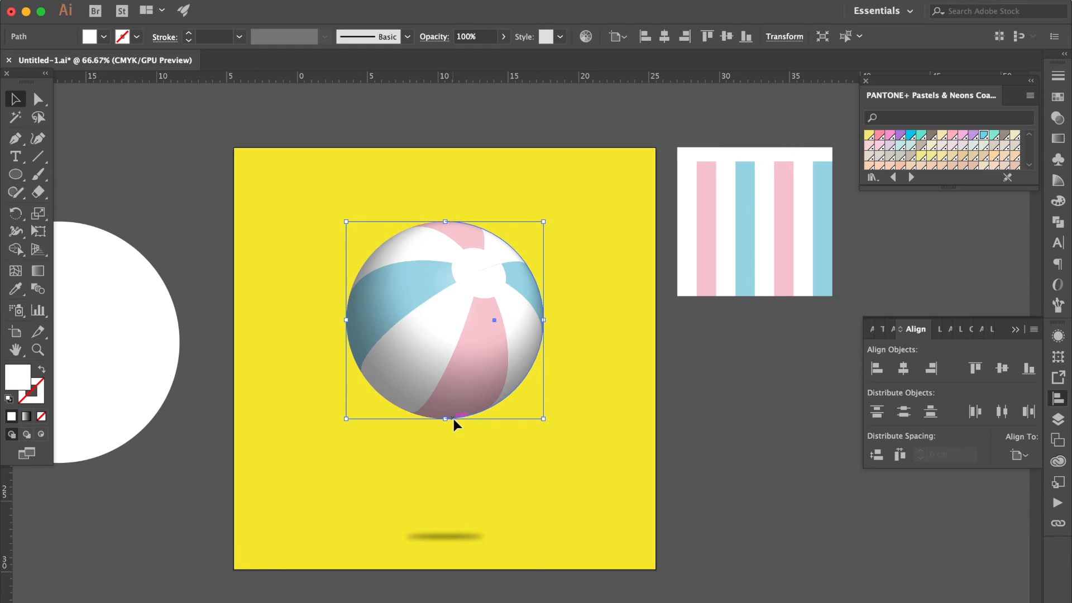
{"action": "left_click_drag", "start_coordinate": [478, 319], "coordinate": [490, 303]}
Move the spare white circle over the artboard's lower-left corner and scale it down to about 13 cm in diameter
{"action": "left_click_drag", "start_coordinate": [143, 355], "coordinate": [338, 476]}
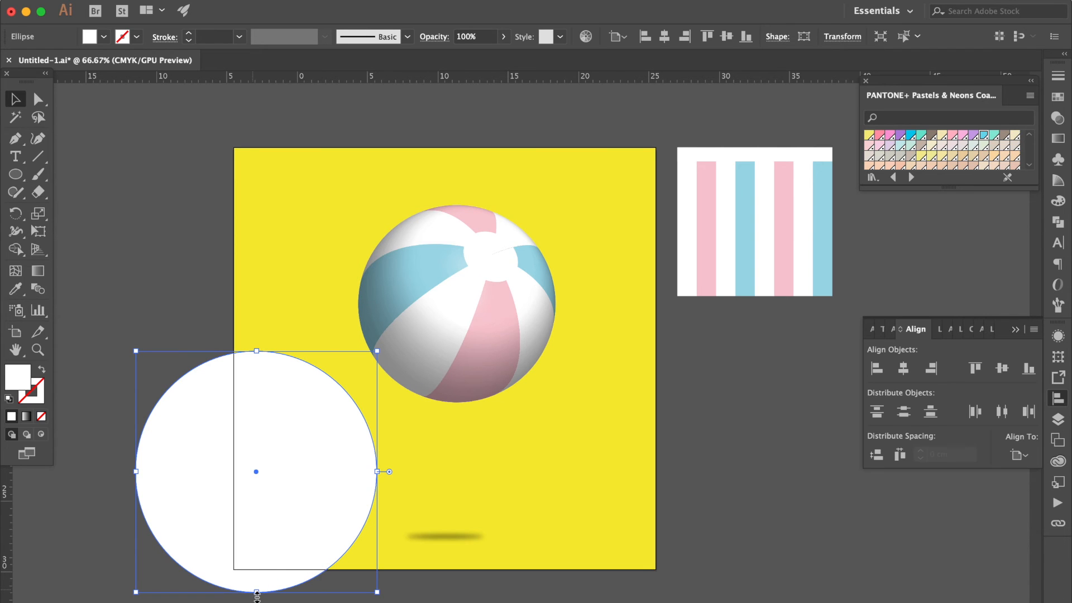
{"action": "left_click_drag", "start_coordinate": [256, 591], "coordinate": [285, 540]}
{"action": "left_click_drag", "start_coordinate": [294, 469], "coordinate": [320, 488]}
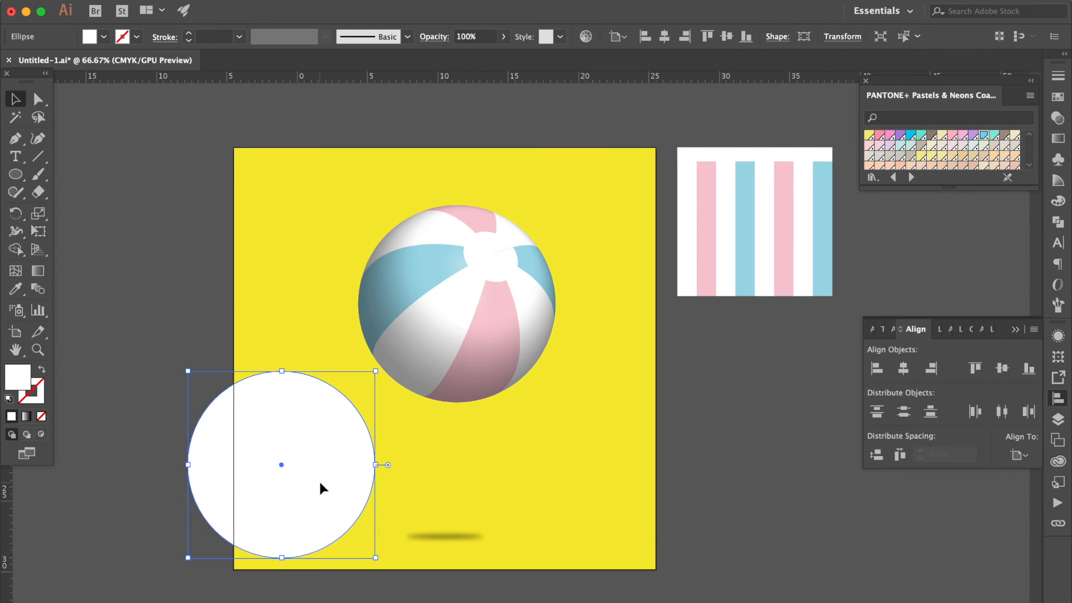
Fill the circle at the artboard's lower left with black and apply a Gaussian Blur with a radius of 43.9 pixels
{"action": "left_click", "coordinate": [1059, 98]}
{"action": "left_click", "coordinate": [897, 115]}
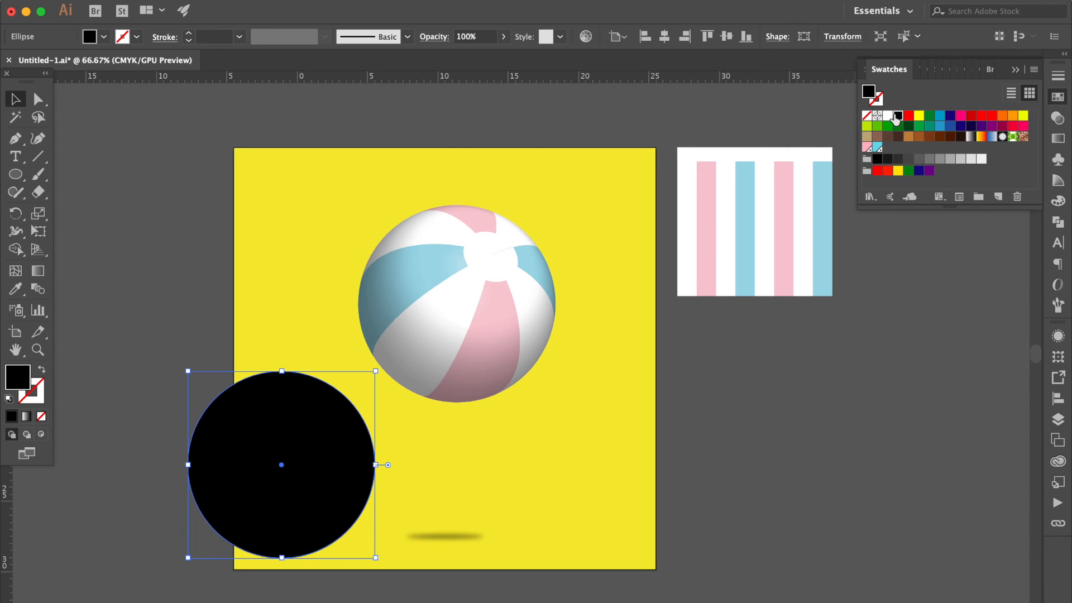
{"action": "left_click", "coordinate": [501, 12]}
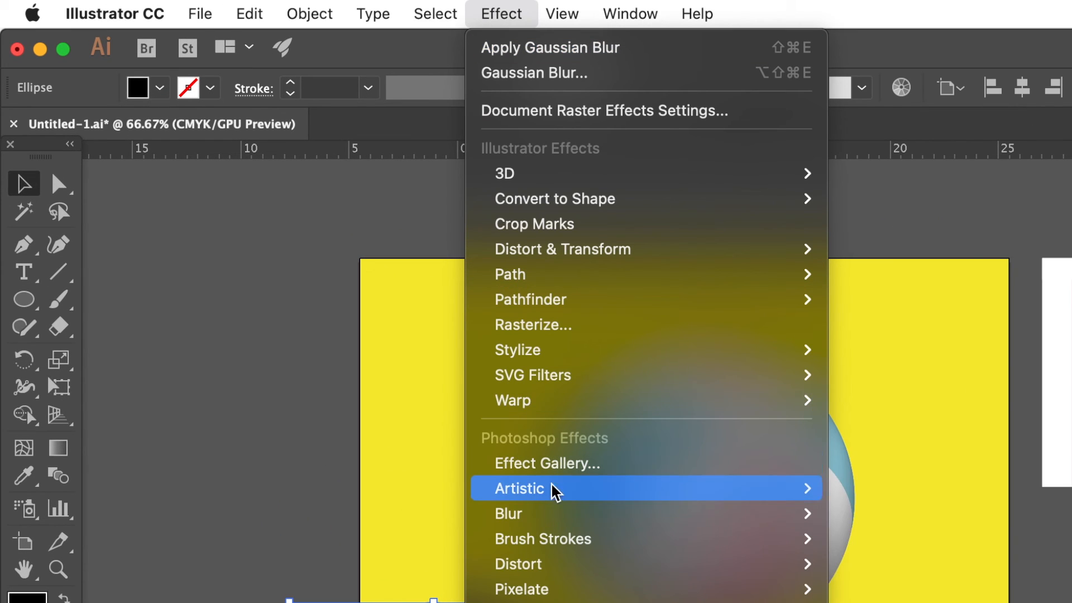
{"action": "mouse_move", "coordinate": [550, 512]}
{"action": "left_click", "coordinate": [864, 512]}
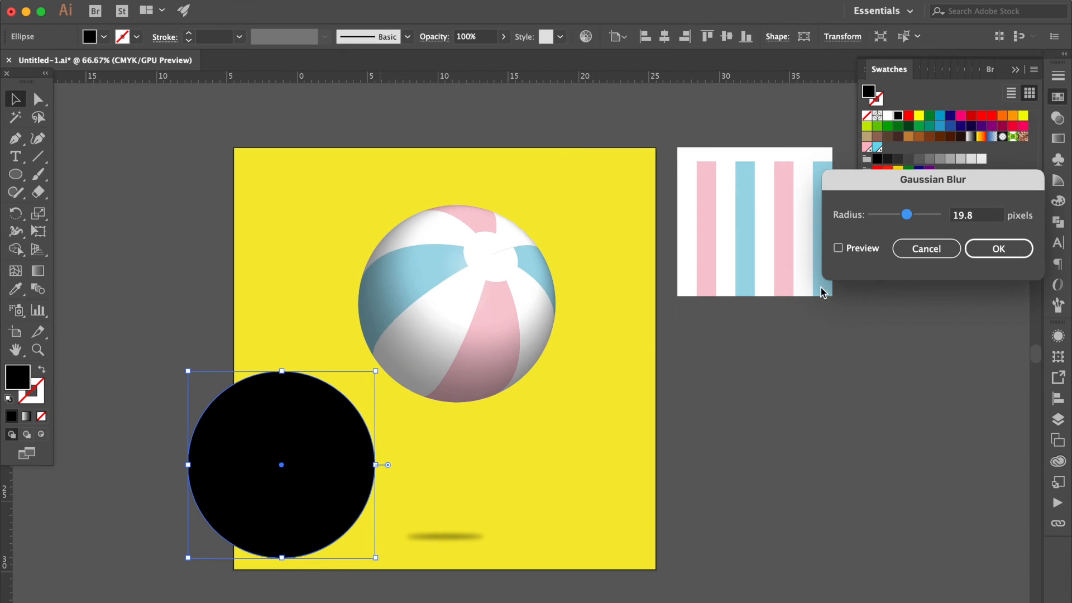
{"action": "left_click", "coordinate": [838, 248]}
{"action": "left_click_drag", "start_coordinate": [906, 215], "coordinate": [918, 216]}
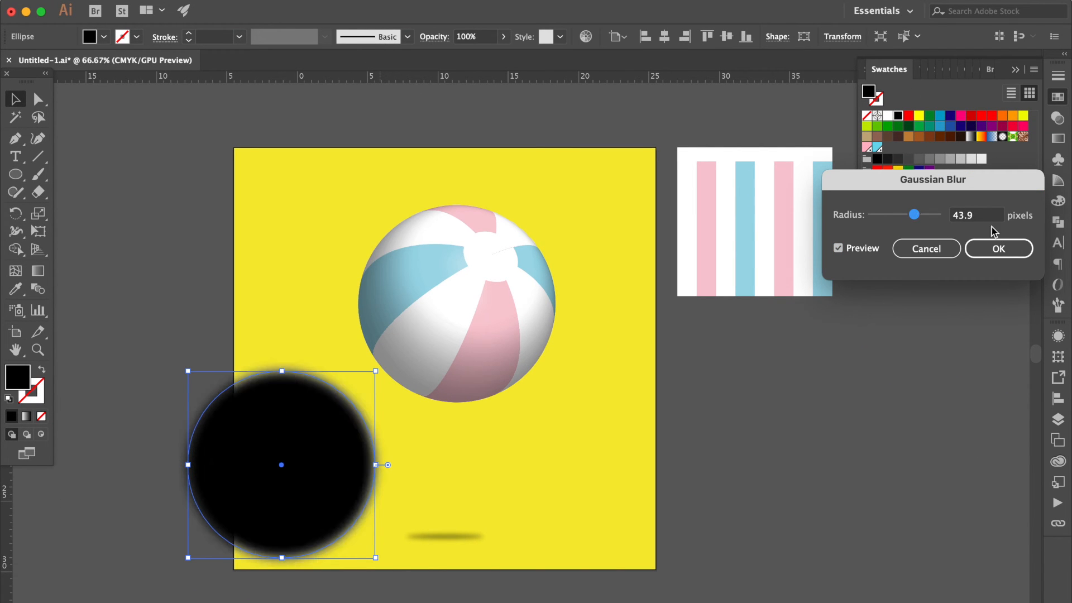
{"action": "left_click", "coordinate": [999, 248]}
Set the blurred black circle's blending mode to Multiply and its opacity to 18%
{"action": "left_click", "coordinate": [1058, 118]}
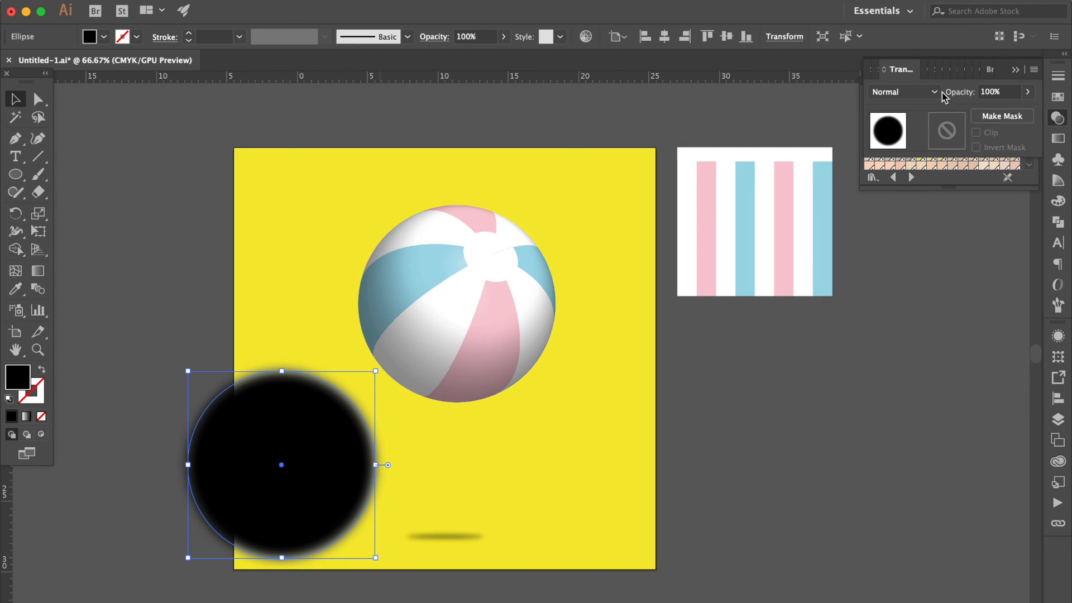
{"action": "left_click", "coordinate": [912, 96]}
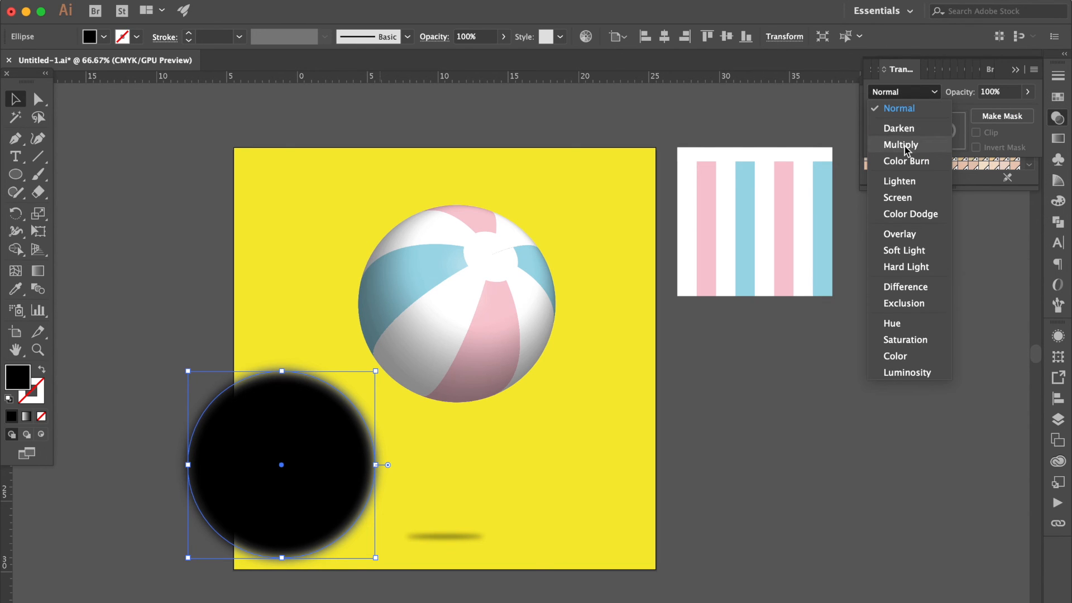
{"action": "left_click", "coordinate": [901, 145]}
{"action": "left_click", "coordinate": [1028, 93]}
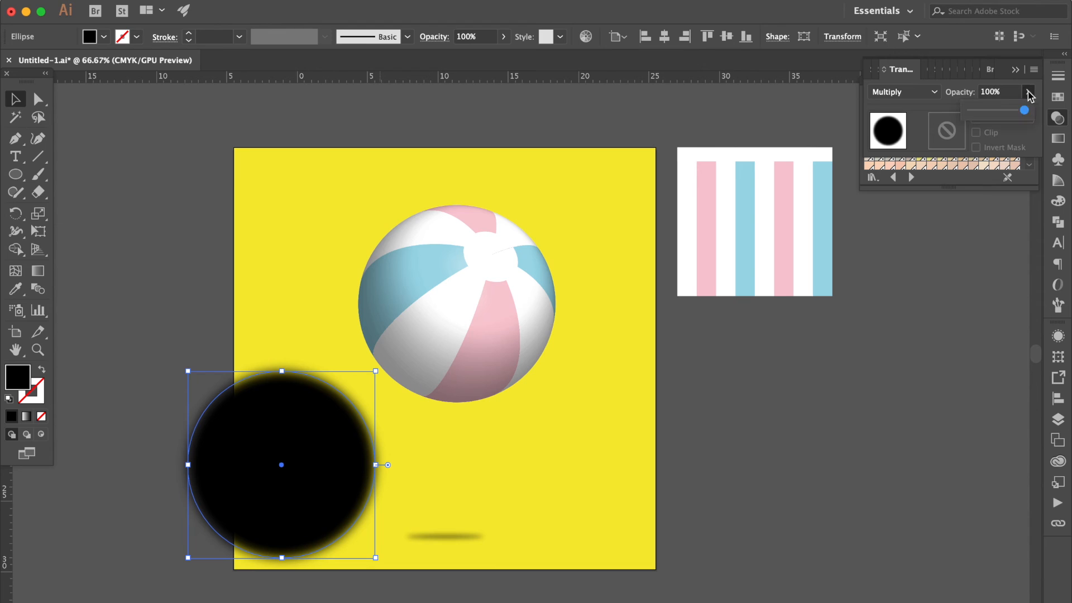
{"action": "left_click_drag", "start_coordinate": [1026, 112], "coordinate": [978, 110]}
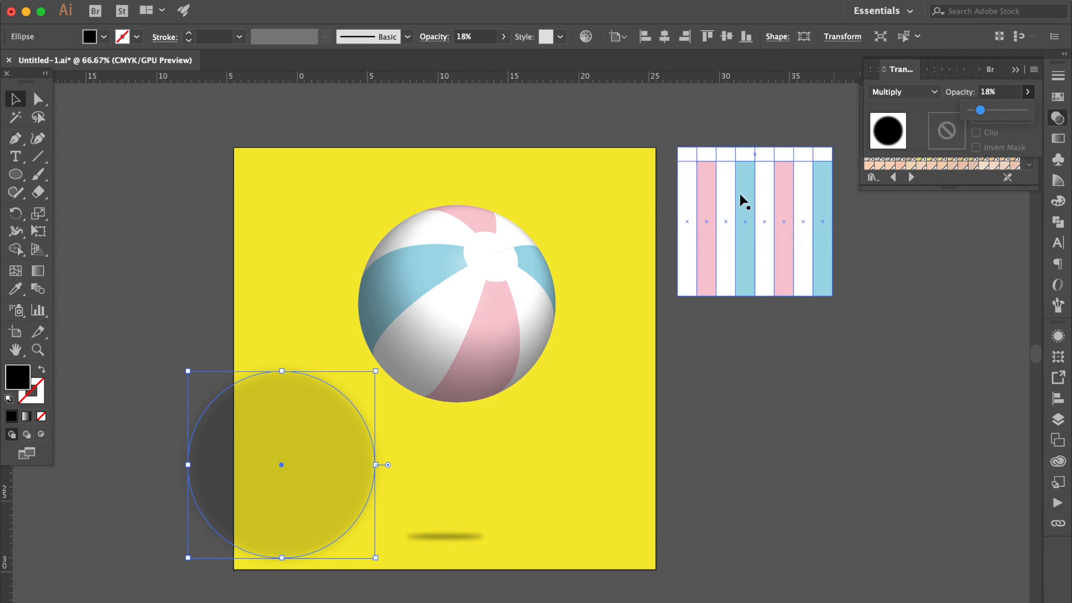
Resize the round shadow to about 12 cm in diameter and place it fully inside the yellow background, lower left of the ball
{"action": "left_click_drag", "start_coordinate": [189, 559], "coordinate": [223, 522]}
{"action": "left_click_drag", "start_coordinate": [294, 470], "coordinate": [315, 490]}
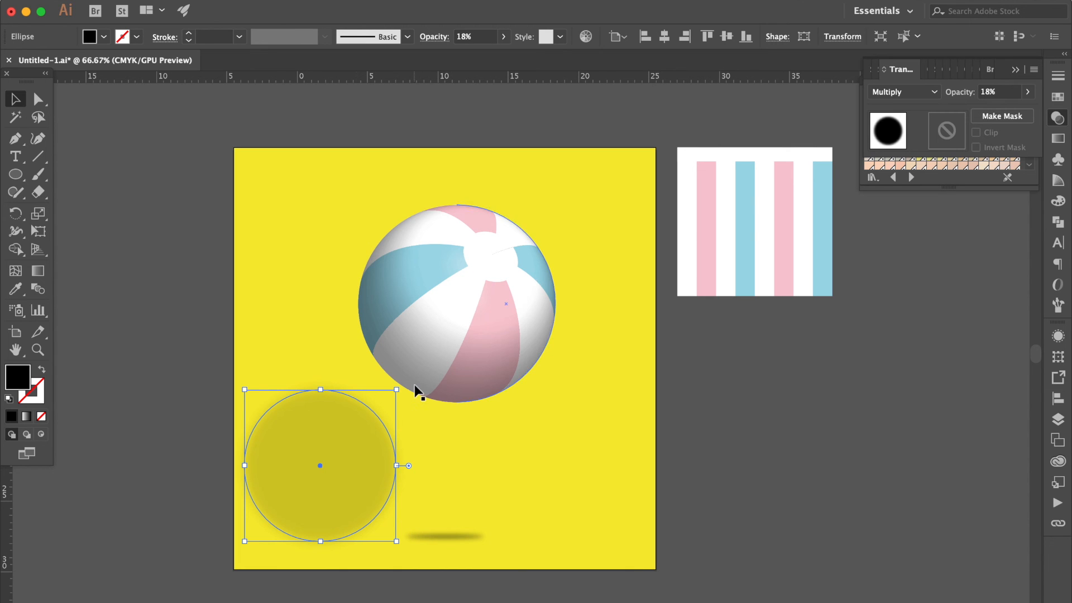
{"action": "left_click_drag", "start_coordinate": [396, 389], "coordinate": [418, 369]}
{"action": "left_click_drag", "start_coordinate": [368, 424], "coordinate": [367, 416]}
{"action": "left_click", "coordinate": [780, 444]}
Move the ball slightly straight up and deselect it
{"action": "left_click", "coordinate": [478, 279]}
{"action": "left_click_drag", "start_coordinate": [495, 285], "coordinate": [495, 270]}
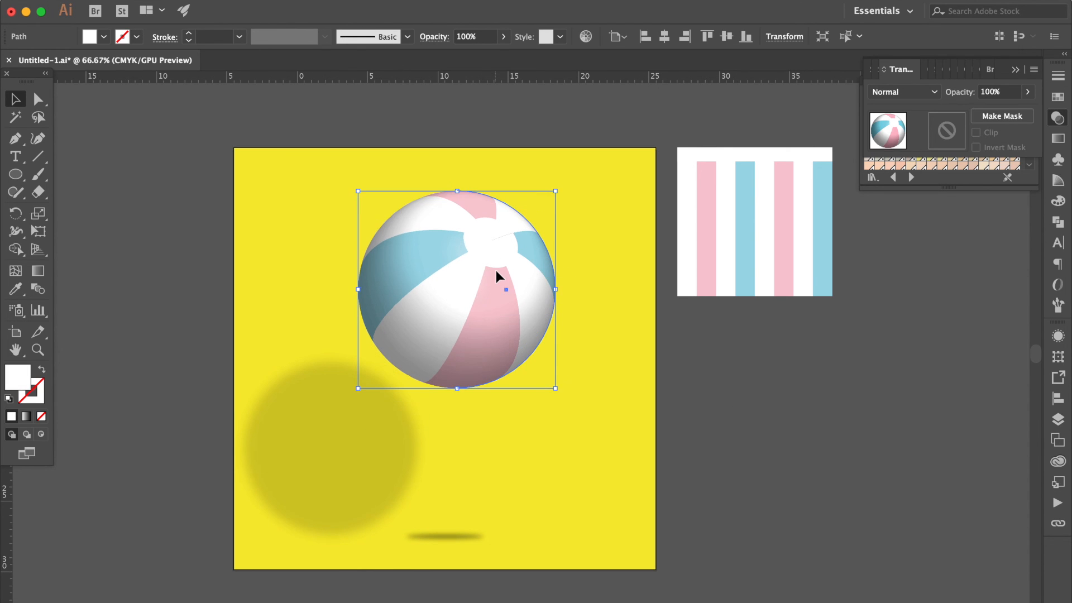
{"action": "left_click", "coordinate": [738, 425]}
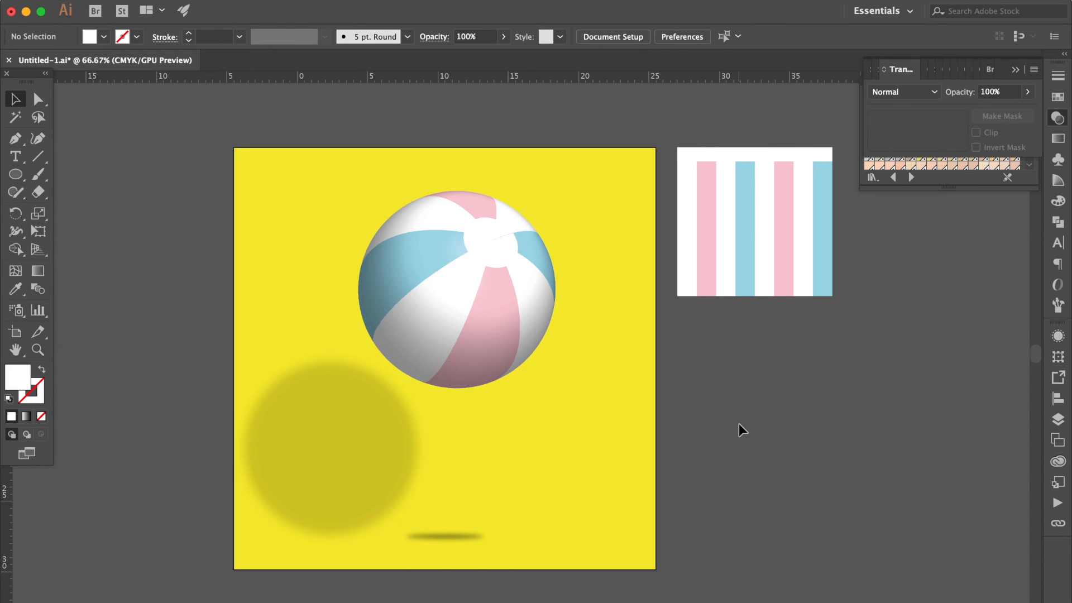